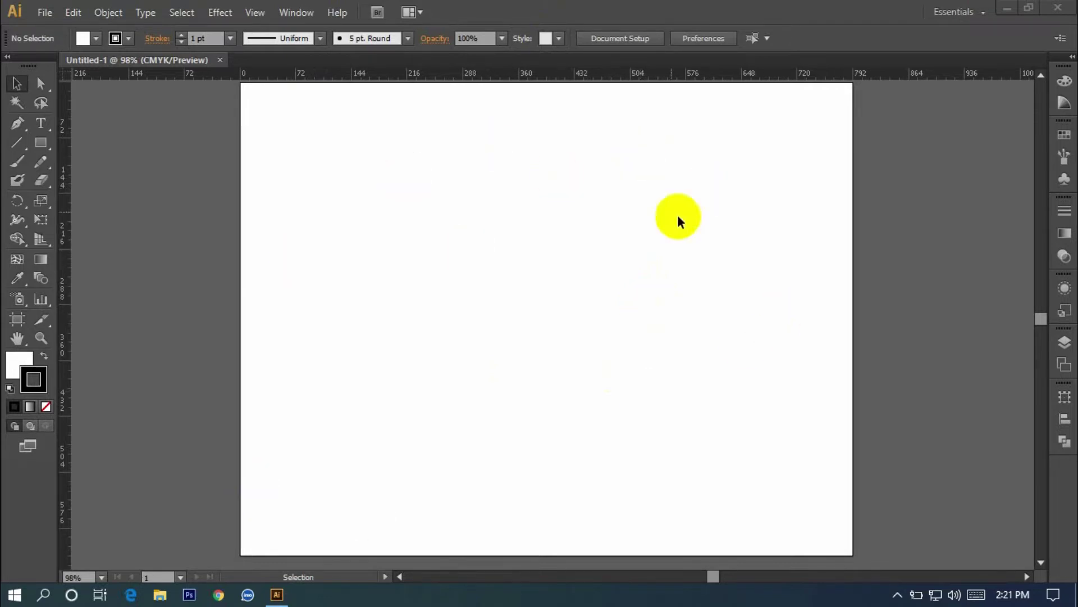
Draw a rectangle covering the whole artboard with no stroke
click(34, 379)
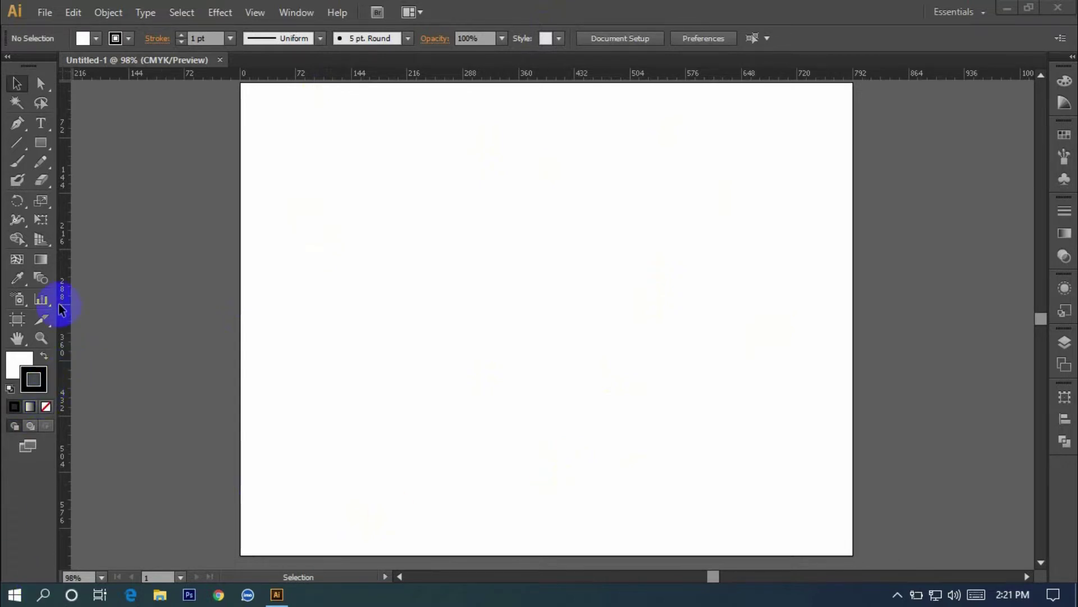
click(43, 143)
drag(241, 86, 852, 415)
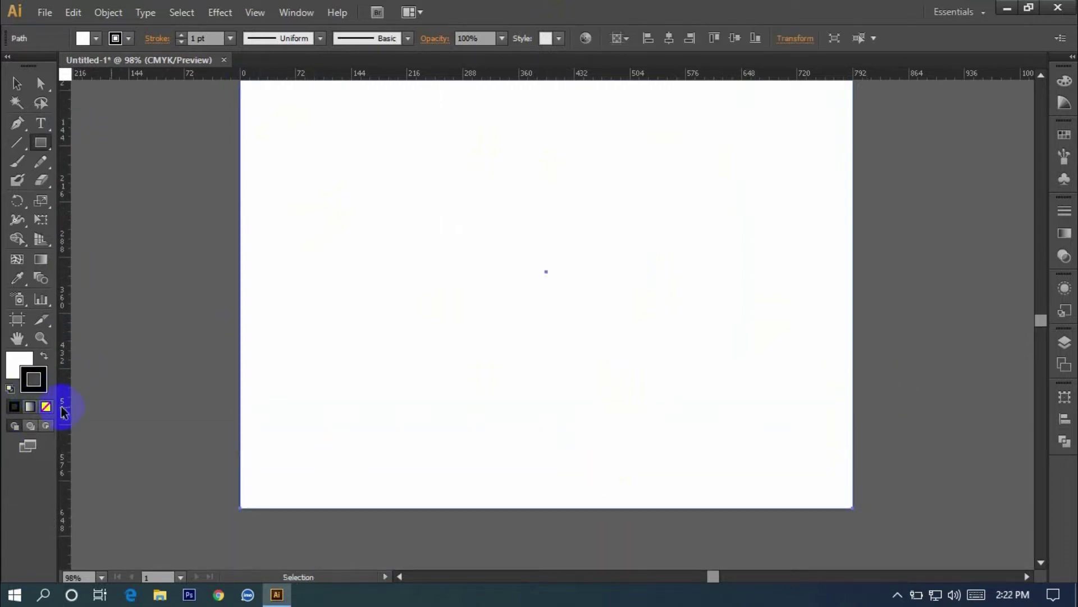
click(46, 406)
Fill the rectangle with a saturated orange-red, about FF460D
click(22, 365)
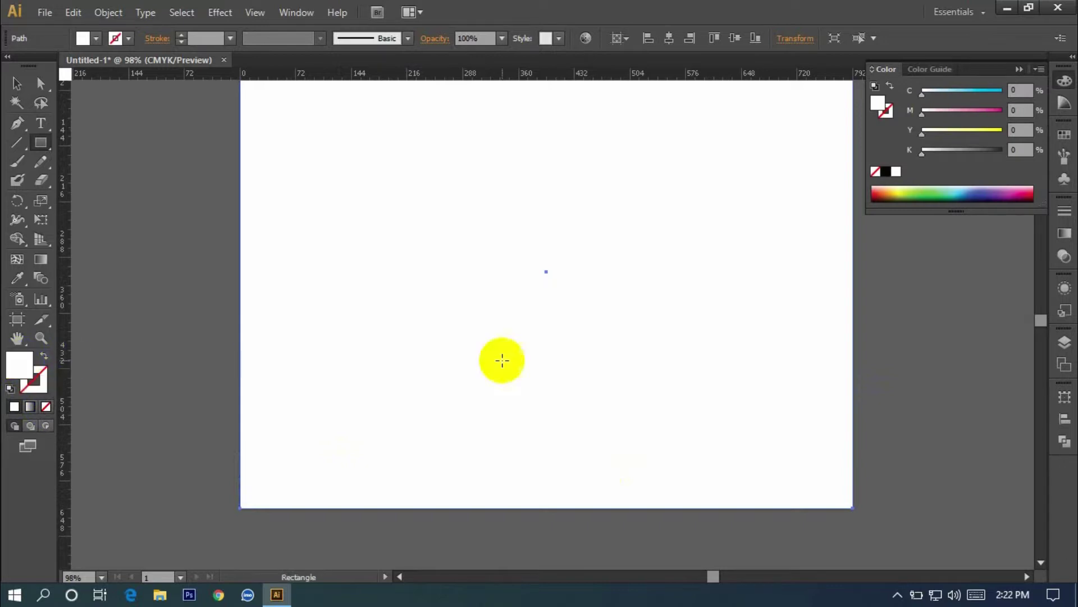
double_click(23, 366)
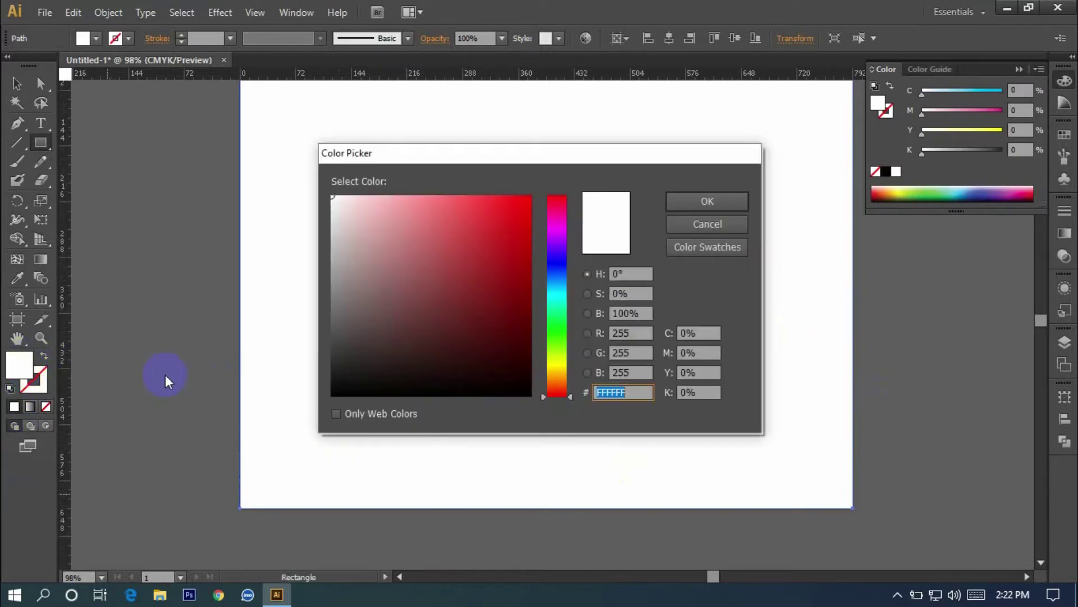
click(558, 388)
mouse_move(488, 344)
mouse_down()
mouse_move(512, 197)
mouse_move(523, 194)
mouse_up()
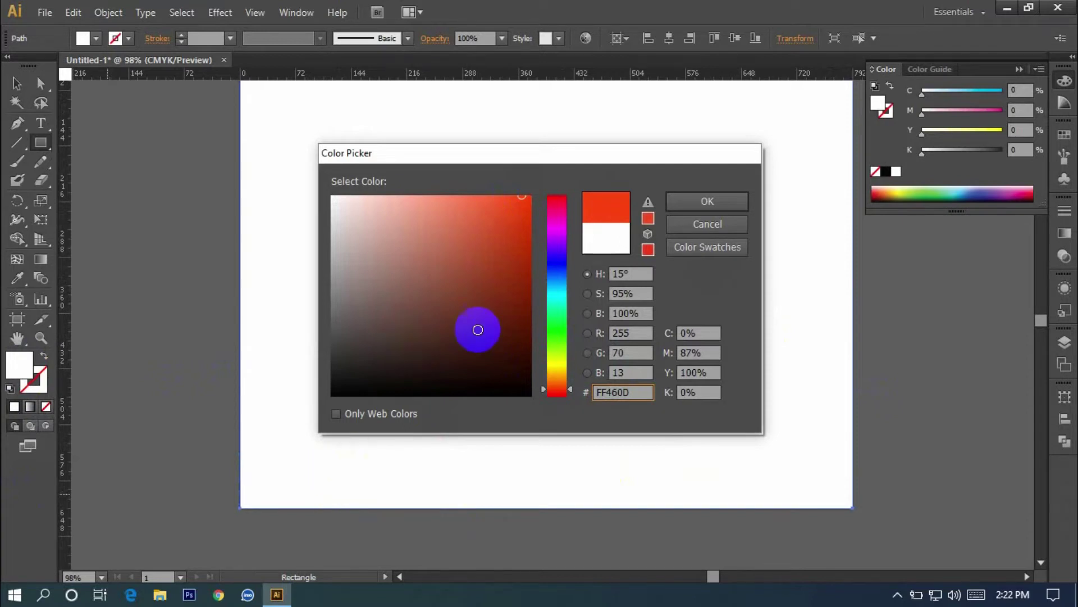
click(527, 198)
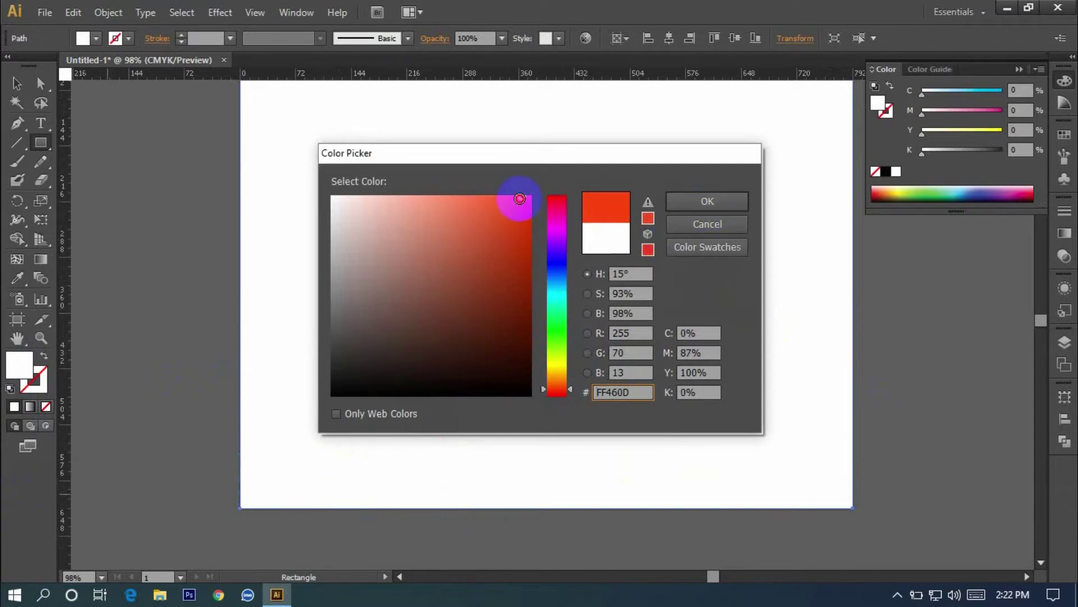
click(709, 202)
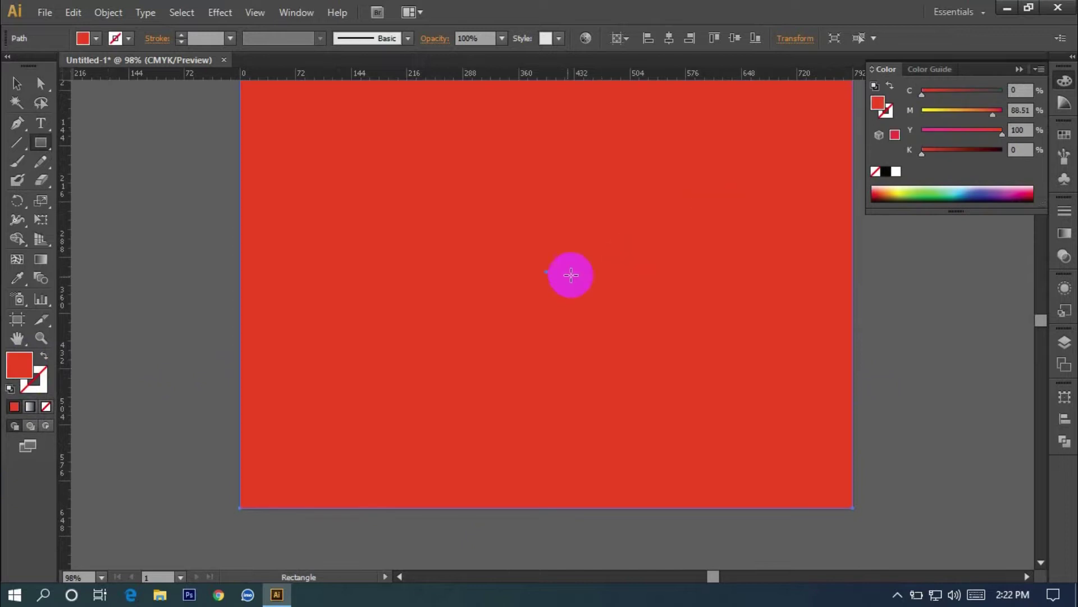
scroll(994, 399, up, 1)
scroll(1016, 382, up, 1)
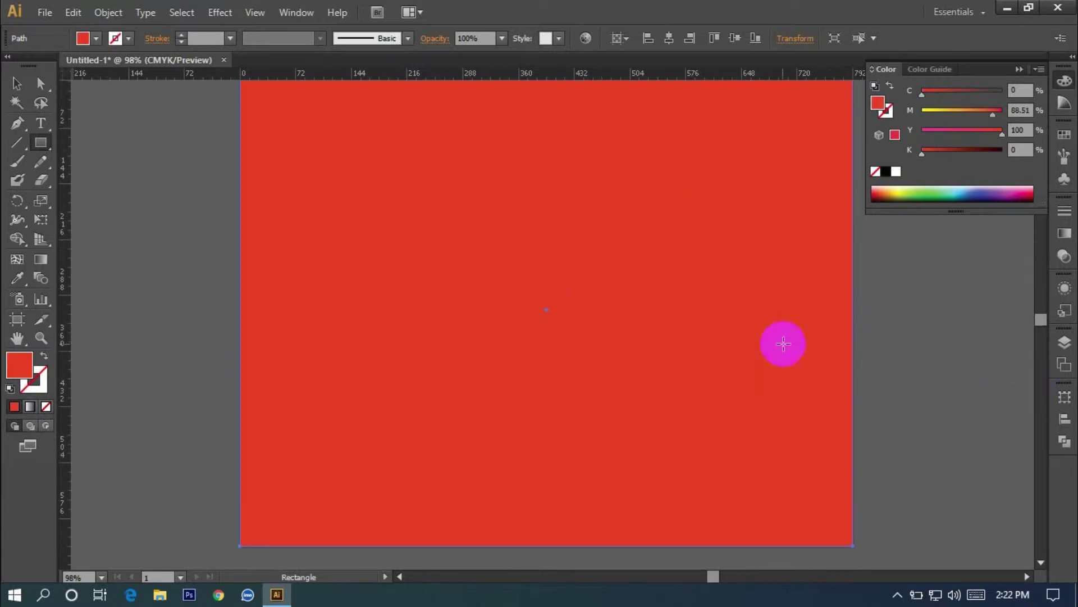
Apply a linear gradient to the background rectangle and select its left stop
click(1063, 233)
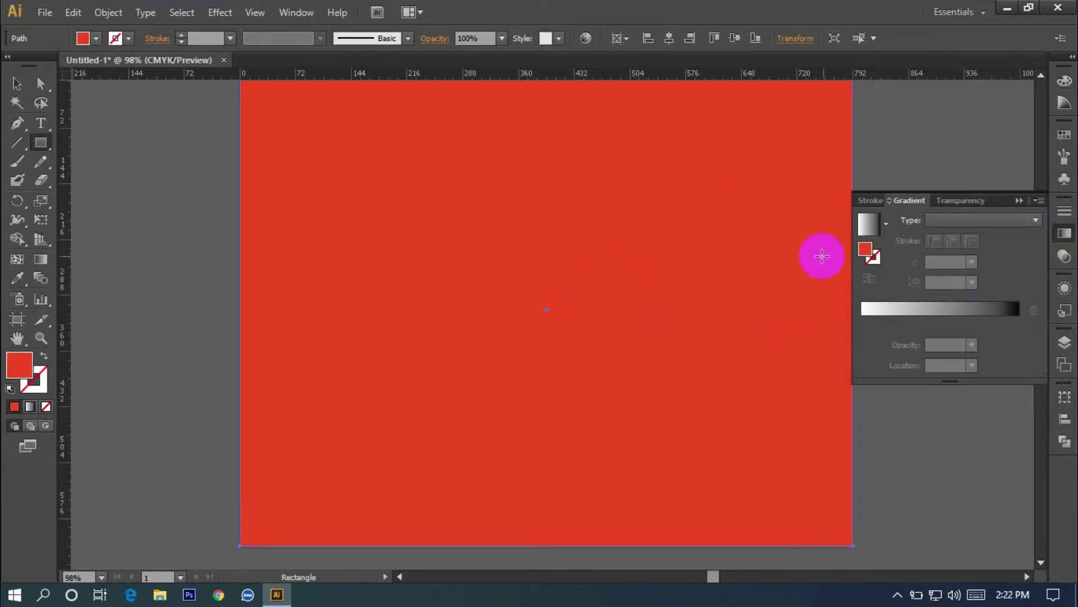
drag(930, 306, 1019, 325)
click(862, 323)
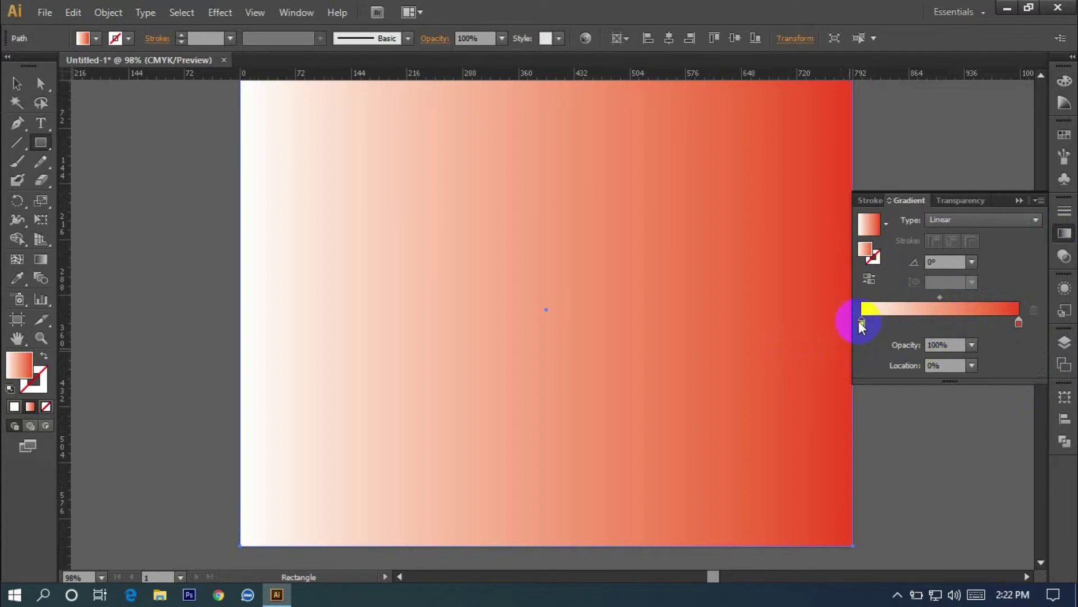
click(861, 325)
Set the left gradient stop to an orange-red swatch adjusted to C8 M80 Y95 K0
double_click(862, 325)
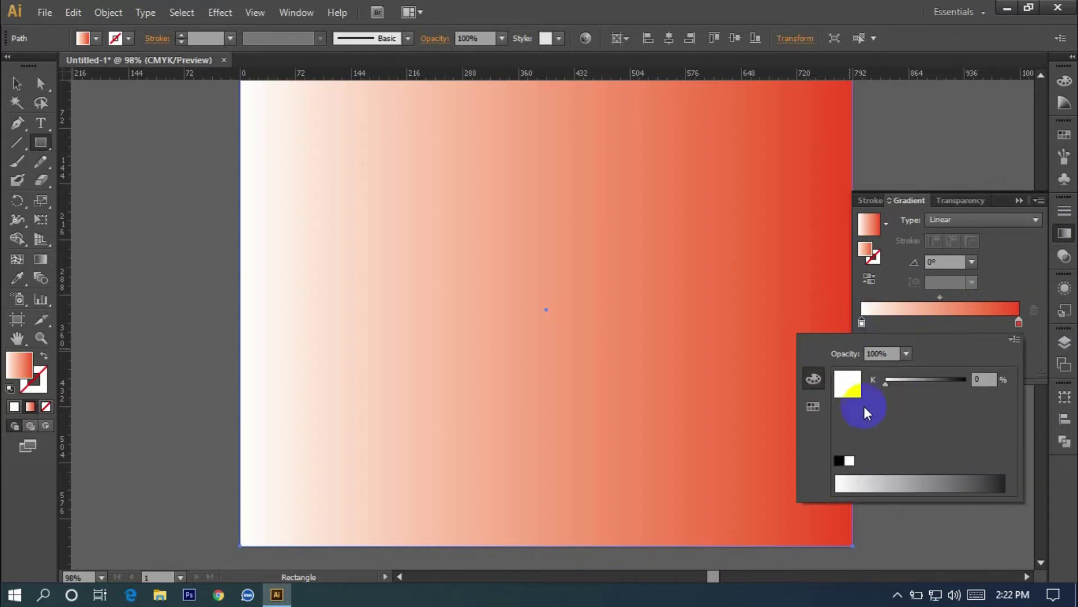
click(813, 409)
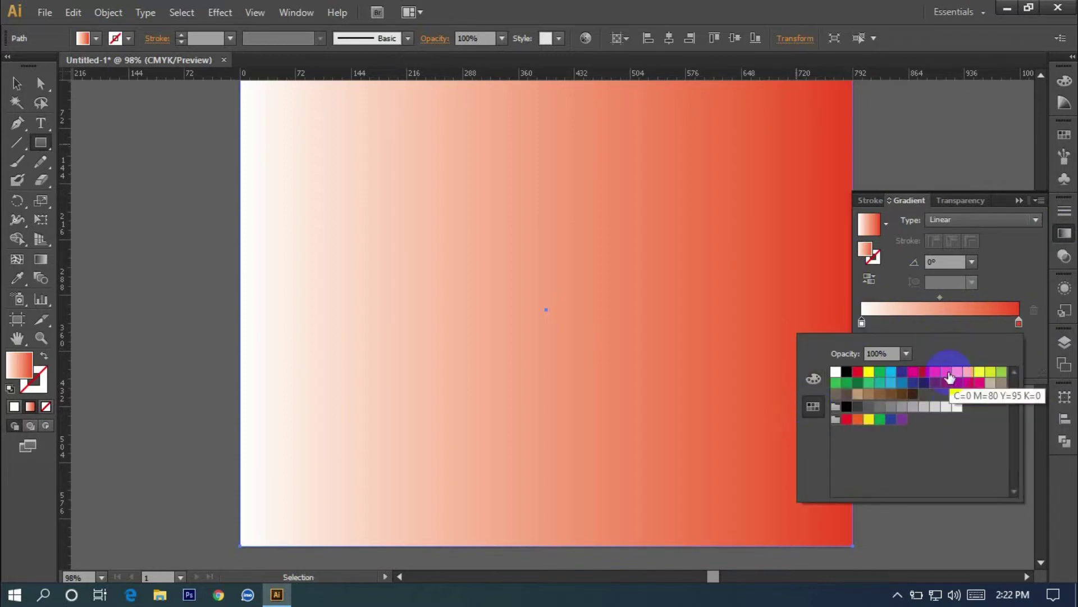
click(947, 373)
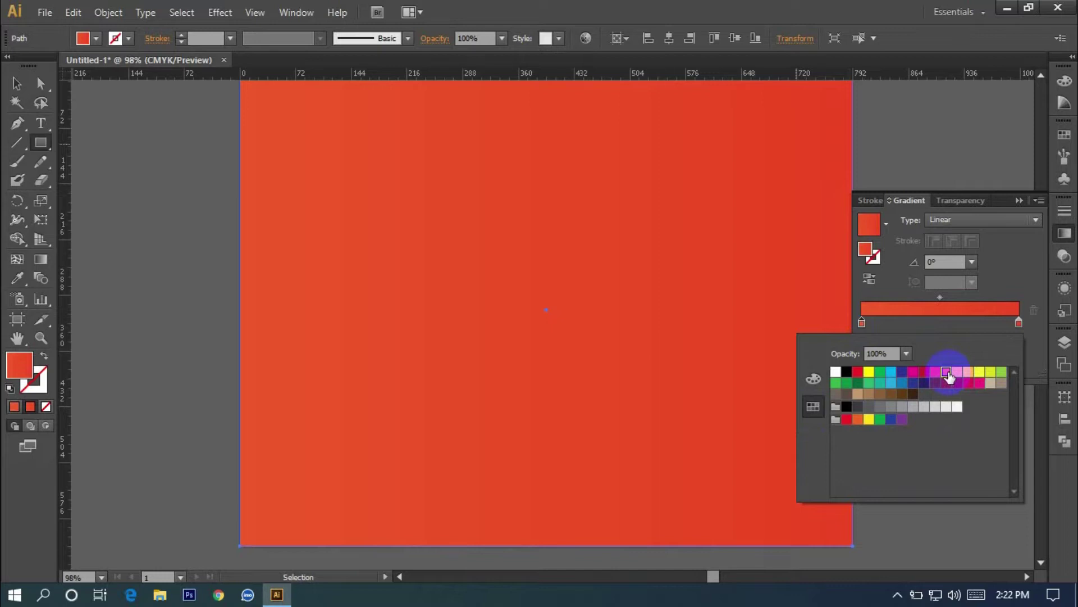
click(813, 378)
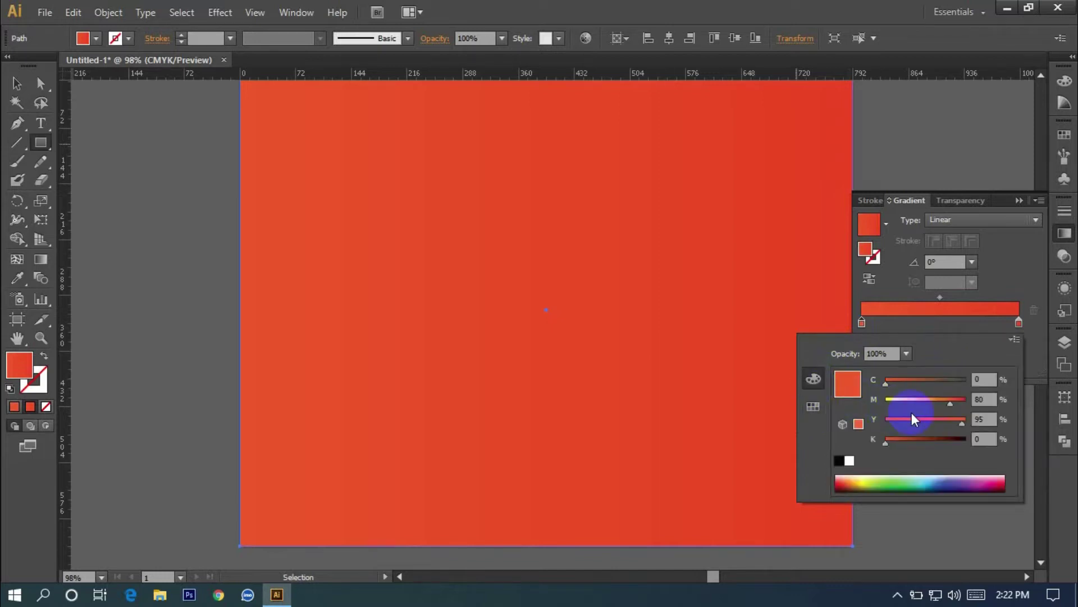
drag(887, 384, 891, 385)
drag(949, 413, 941, 415)
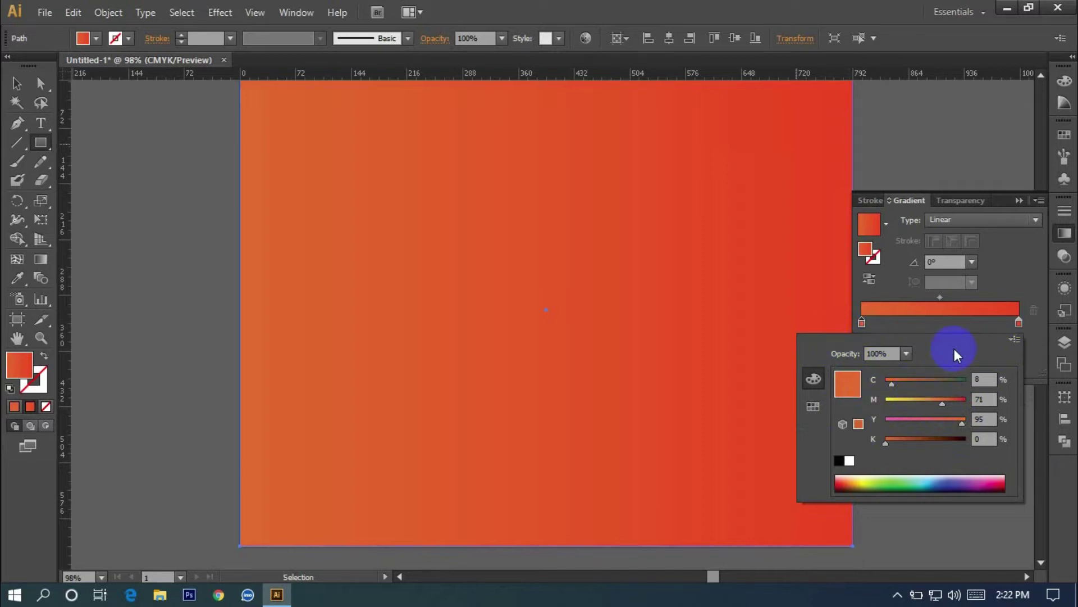
drag(945, 405, 954, 404)
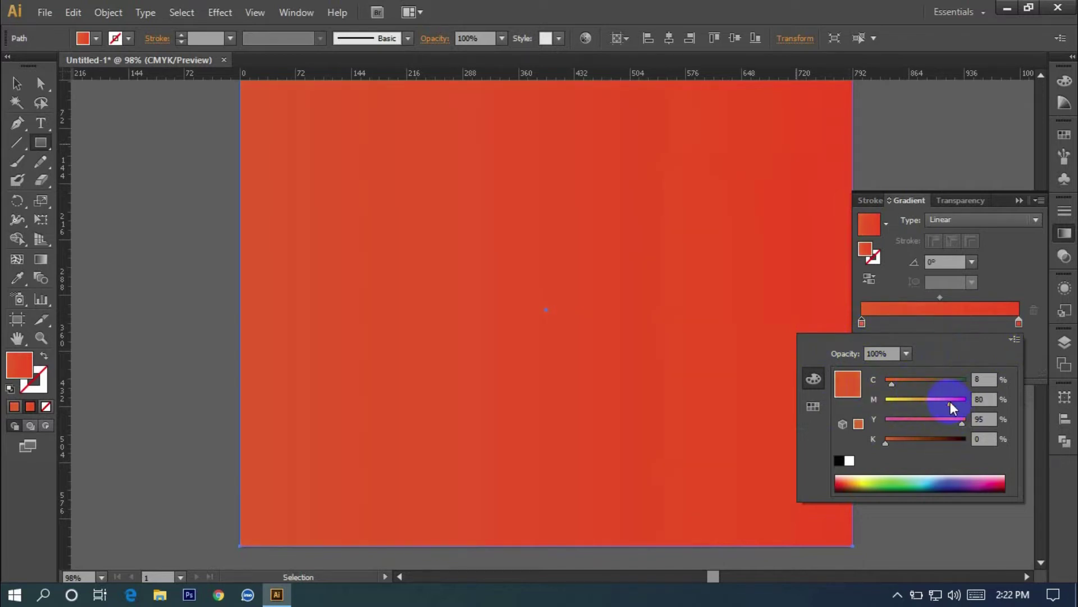
click(862, 314)
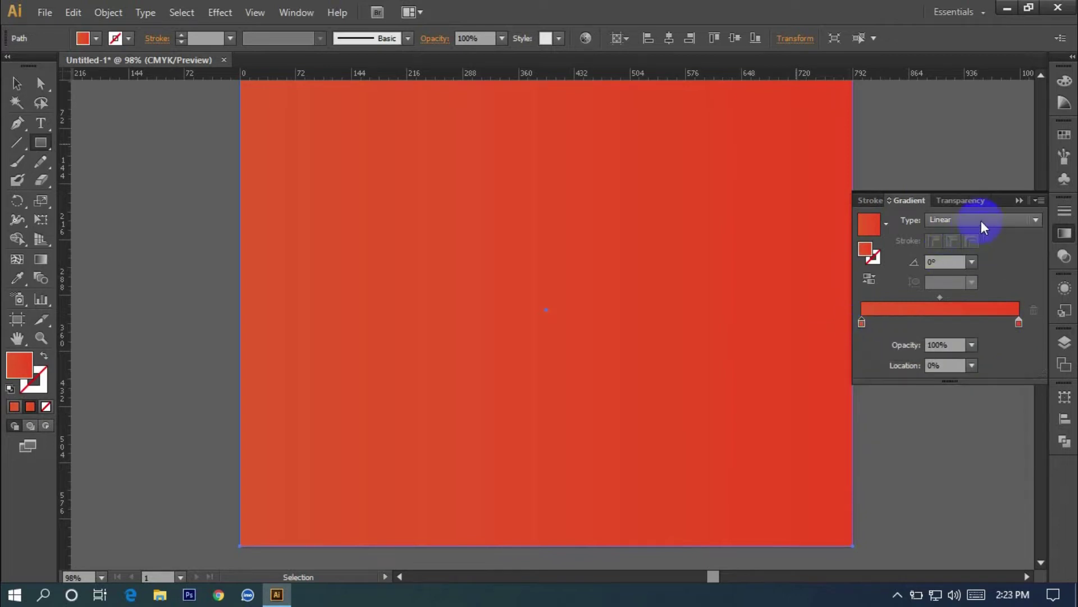
click(416, 428)
Angle the background gradient about 34.9° from lower left to upper right
click(35, 264)
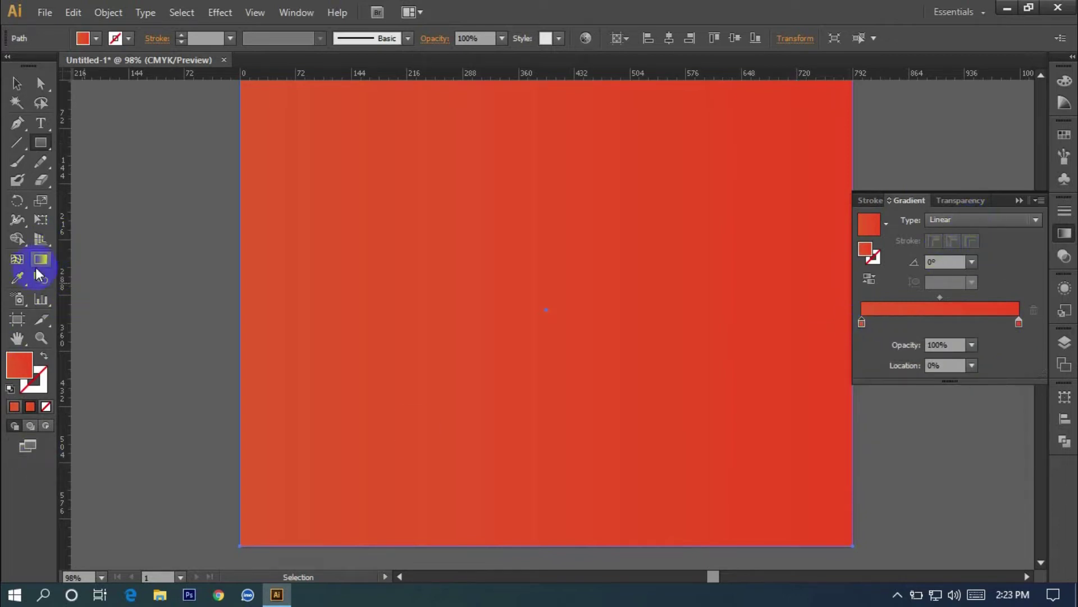
drag(196, 531, 821, 221)
click(1018, 201)
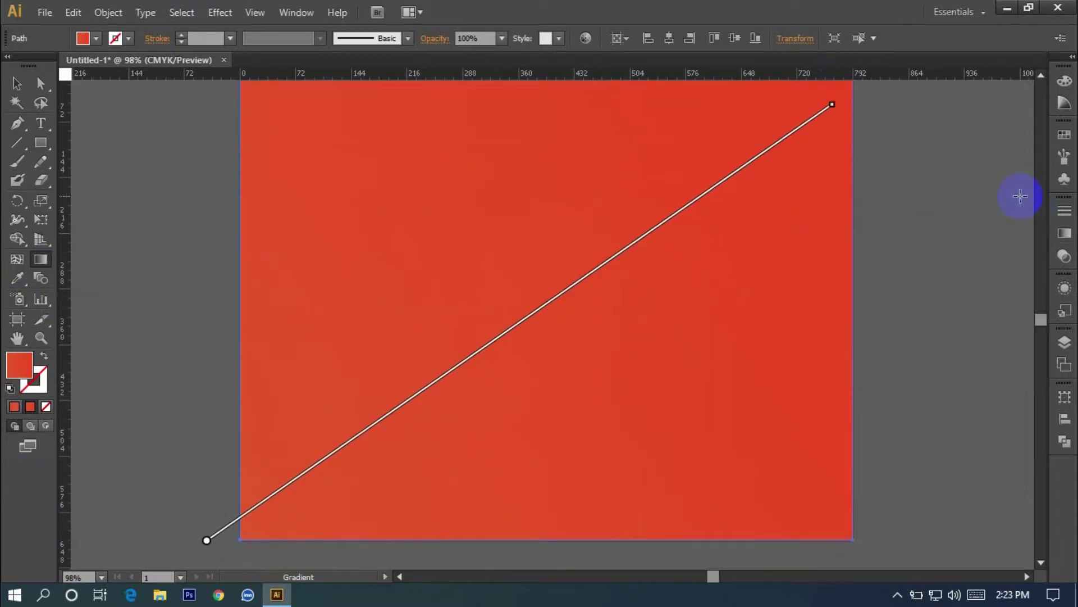
drag(35, 150, 107, 181)
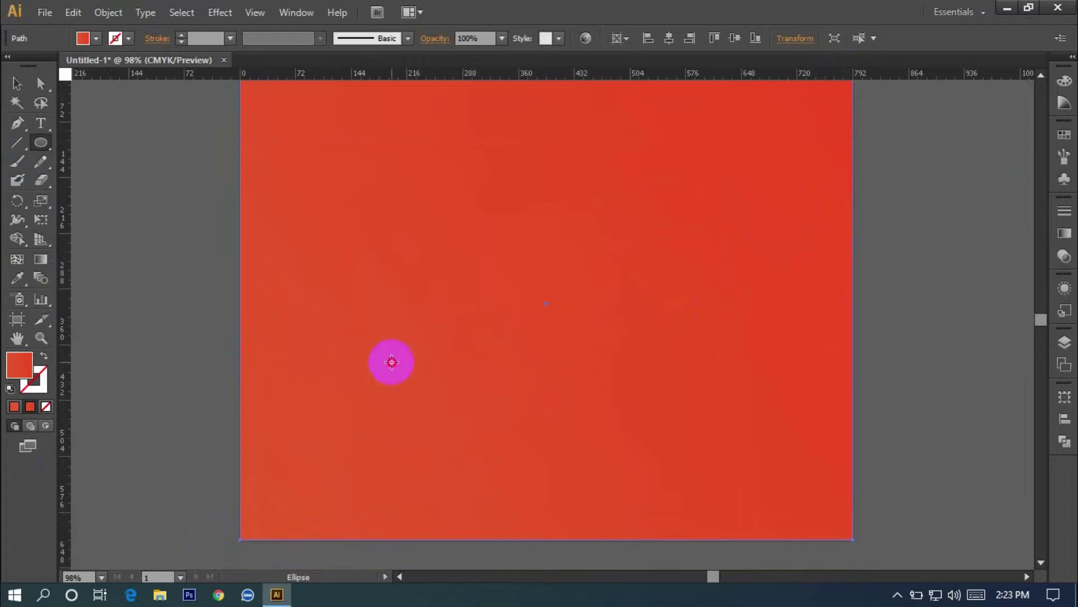
Create a 30 by 30 px circle with the Ellipse tool
click(391, 362)
text(30)
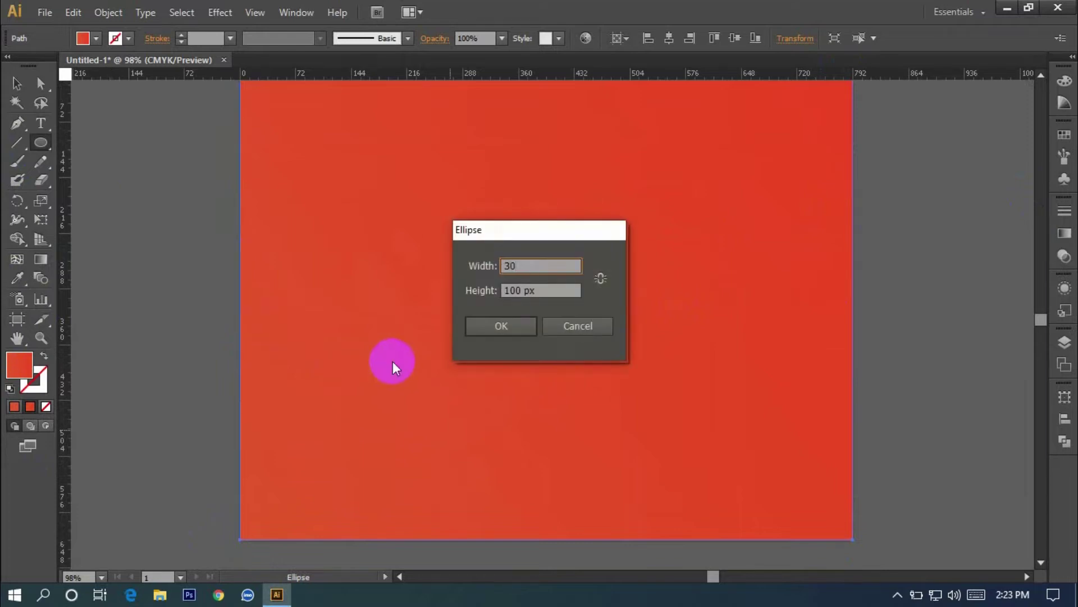
key(Tab)
text(3)
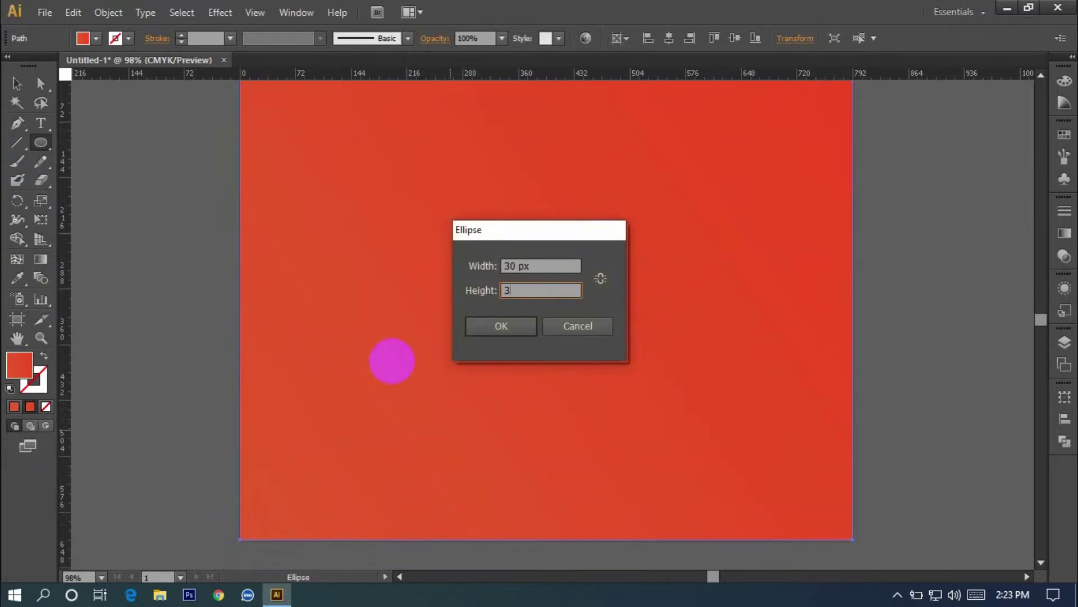
key(Return)
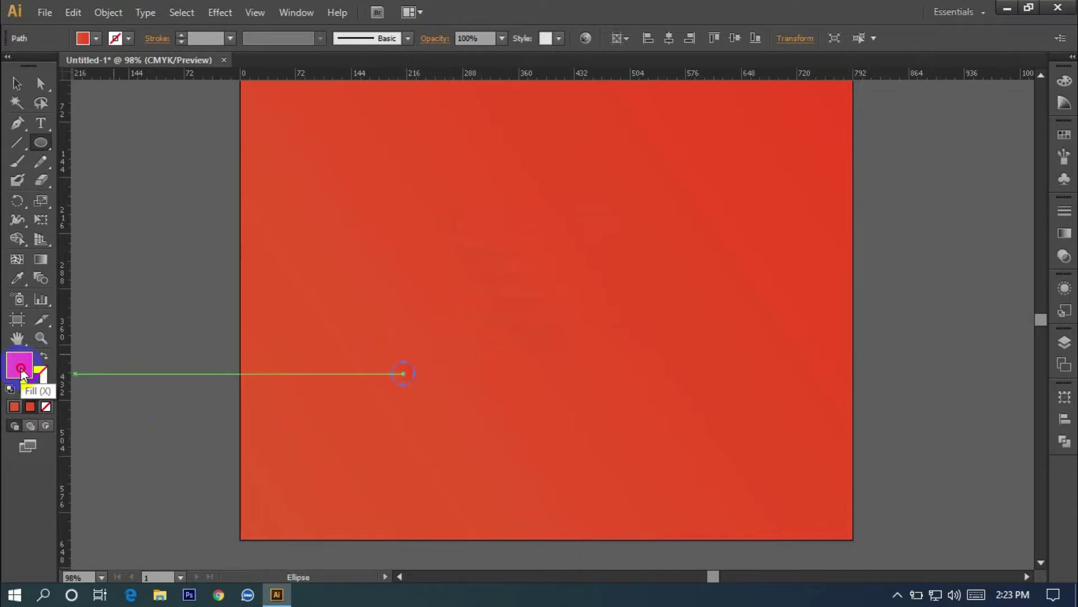
Fill the circle pure white and move it toward the artboard's lower left
double_click(21, 371)
click(344, 205)
mouse_move(316, 173)
mouse_down()
mouse_move(320, 217)
mouse_move(313, 193)
mouse_up()
click(725, 198)
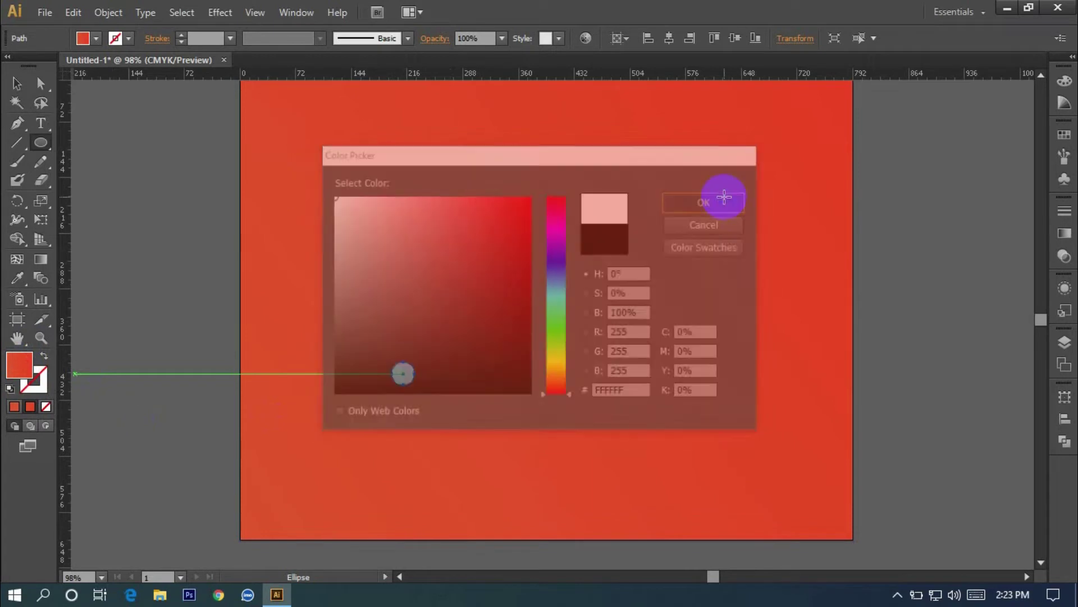
click(16, 405)
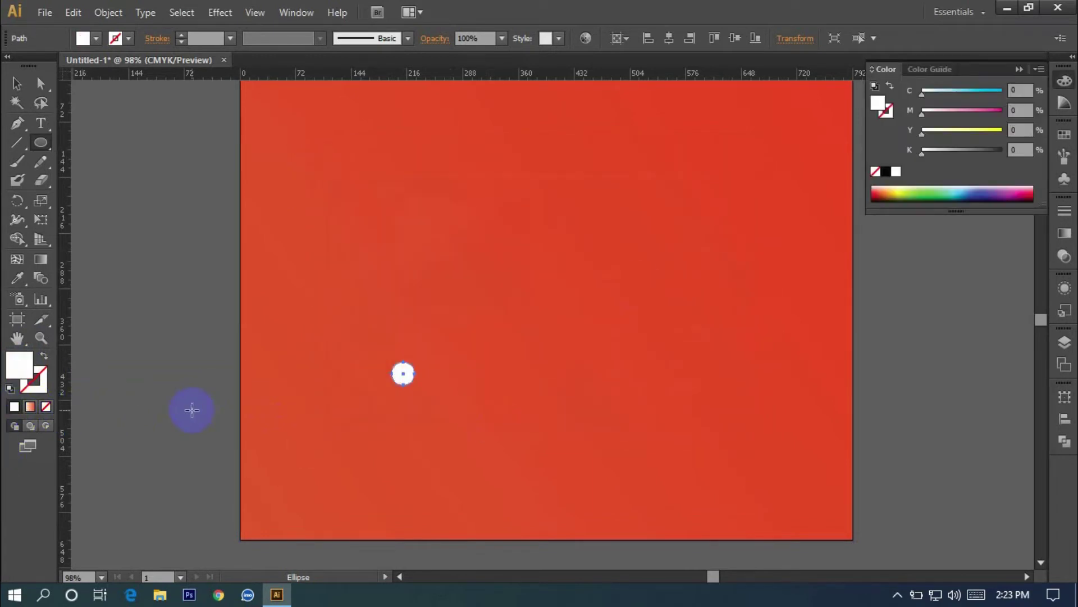
click(17, 83)
drag(278, 351, 331, 435)
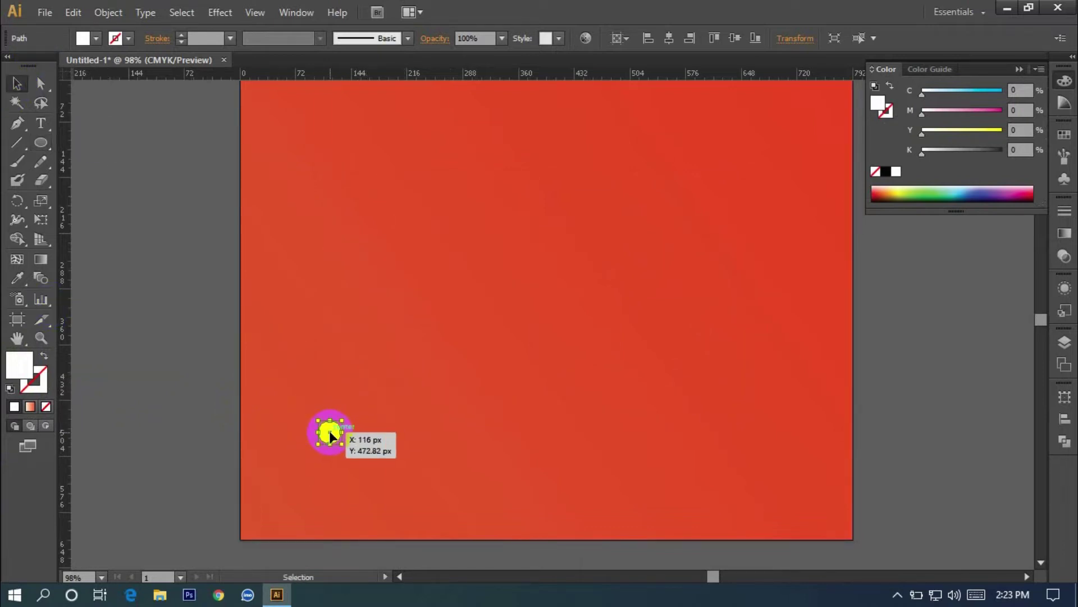
Add a Transform effect to the circle with 93% horizontal and vertical scale
click(220, 12)
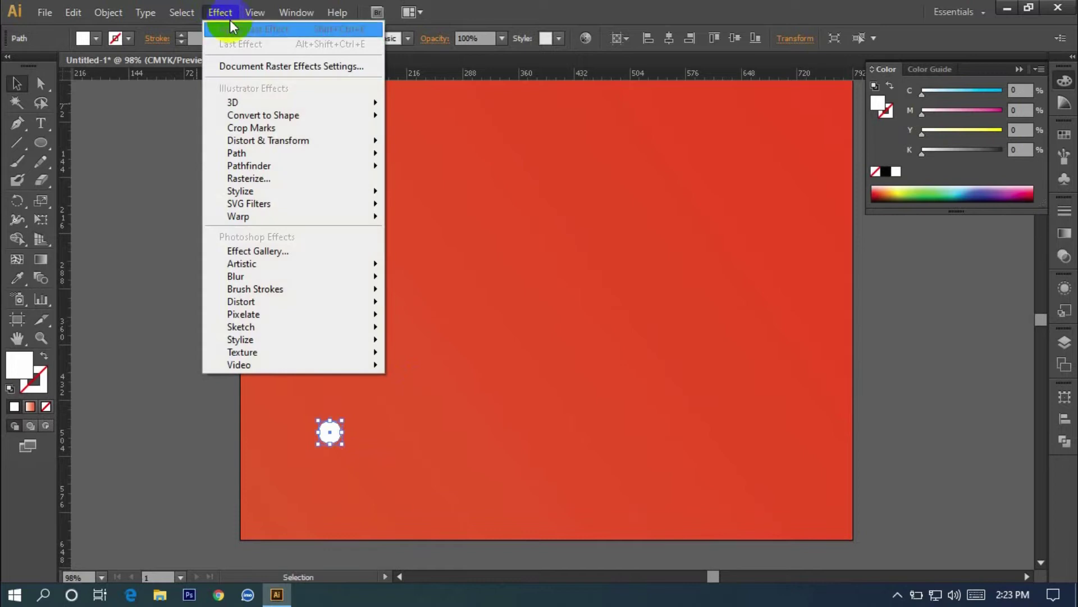
mouse_move(347, 145)
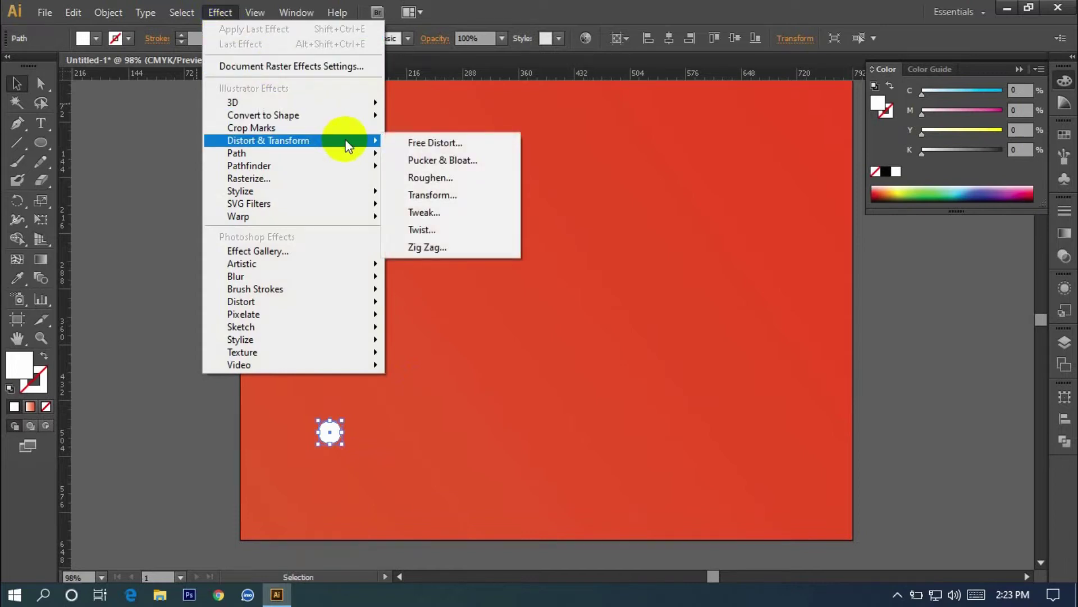
click(462, 197)
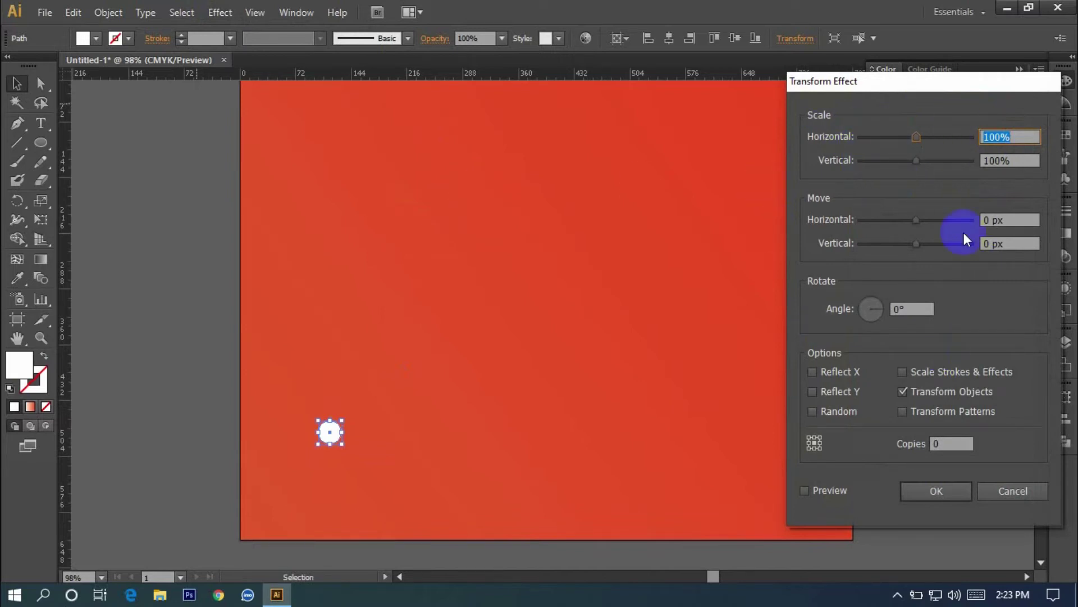
text(93)
click(1021, 157)
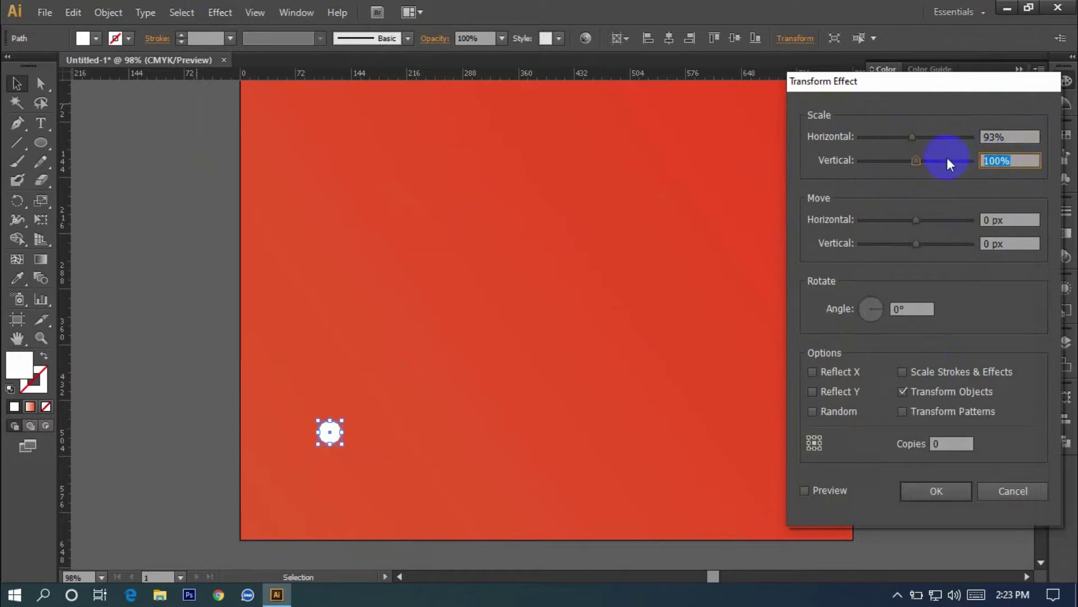
text(93)
Set Move to 100/-100 px, angle 352° and 80 copies, then preview
drag(993, 220, 973, 225)
text(100)
double_click(989, 244)
text(-100)
double_click(917, 307)
click(839, 311)
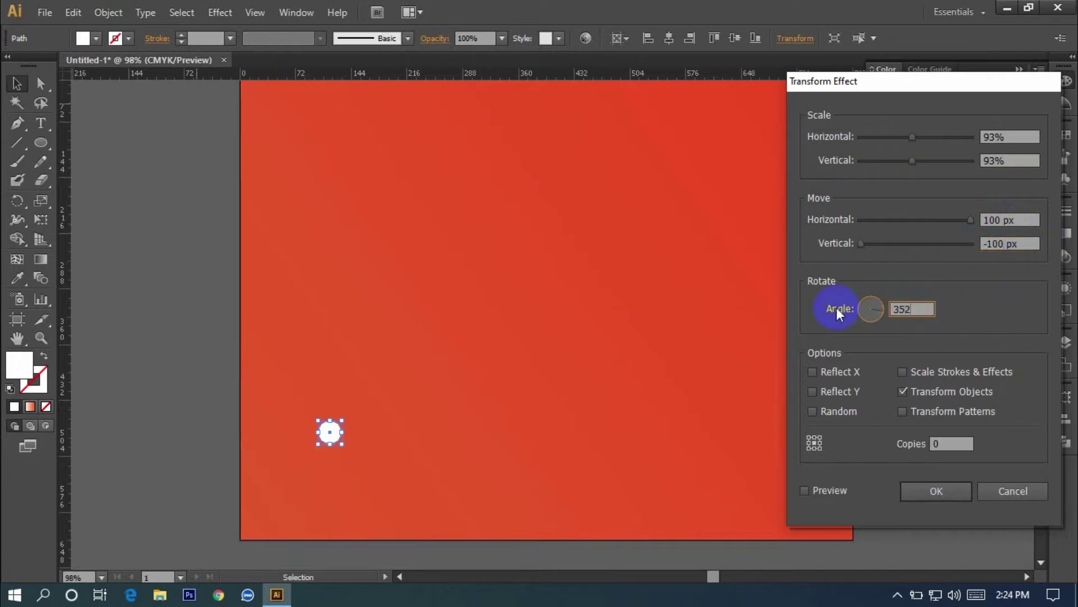
double_click(946, 433)
double_click(931, 445)
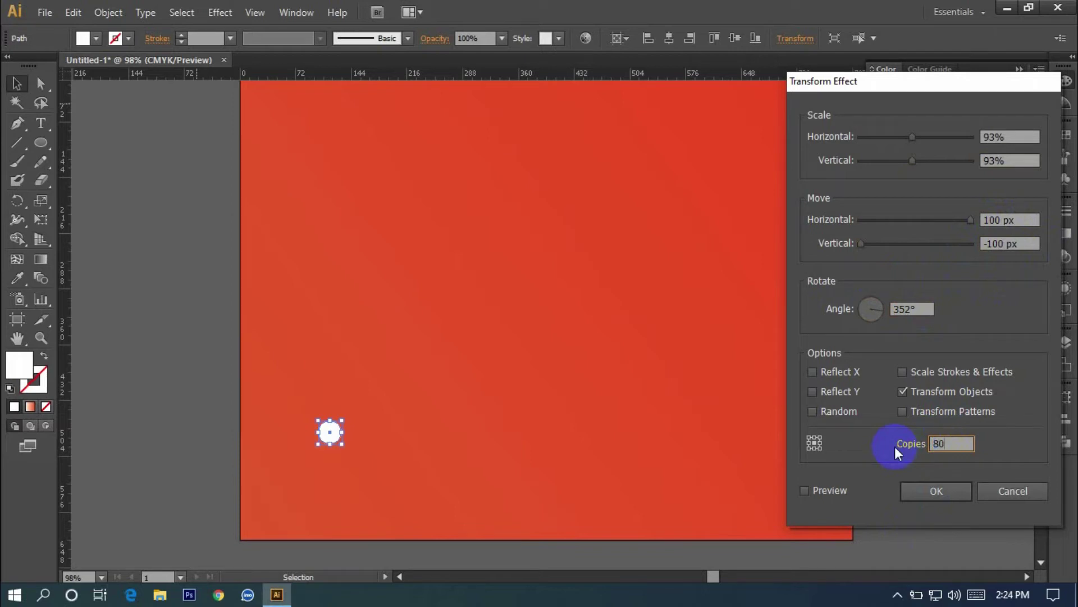
click(808, 491)
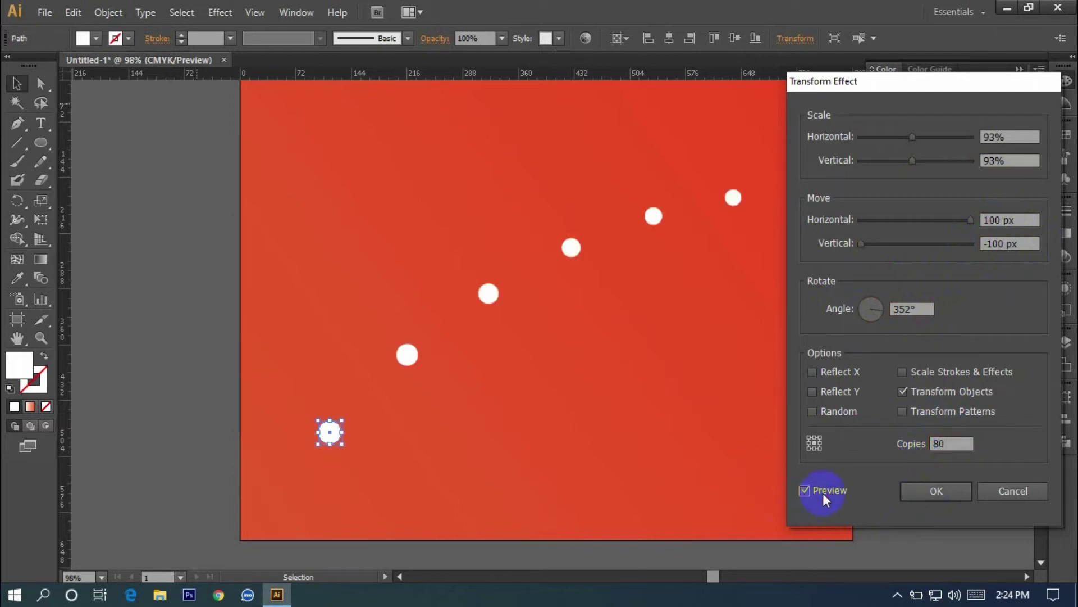
Apply the Transform effect, zoom out, and nudge the original circle down-left
click(961, 489)
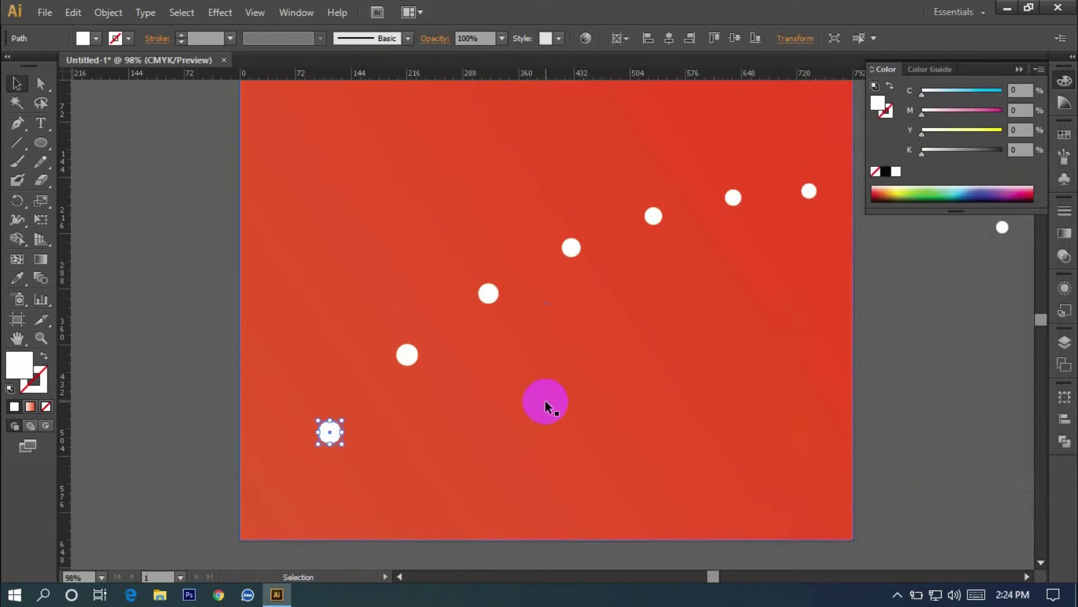
alt+scroll(548, 404, down, 2)
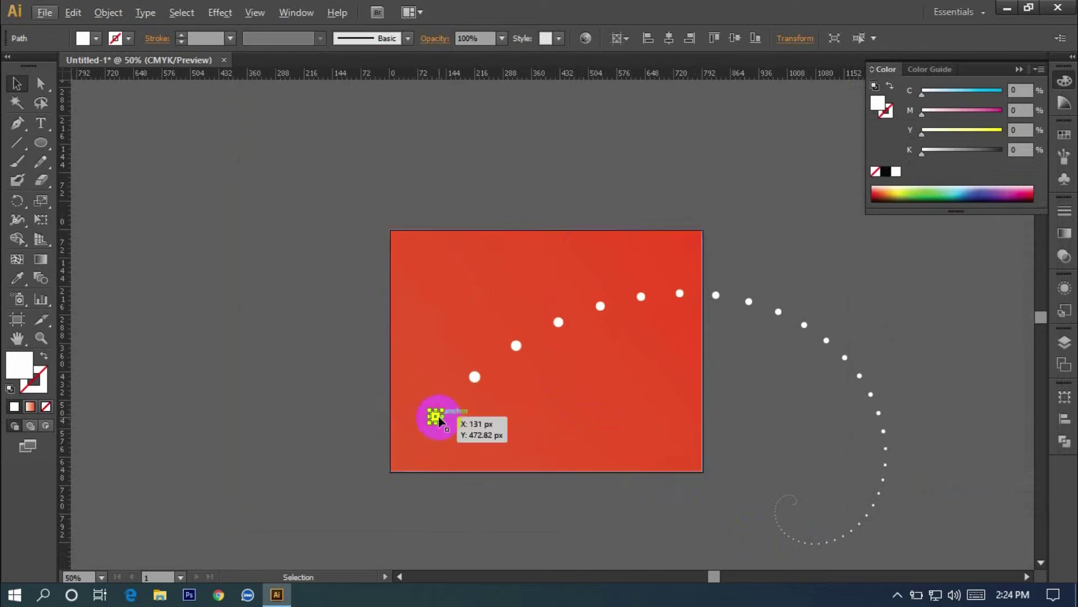
drag(440, 420, 410, 437)
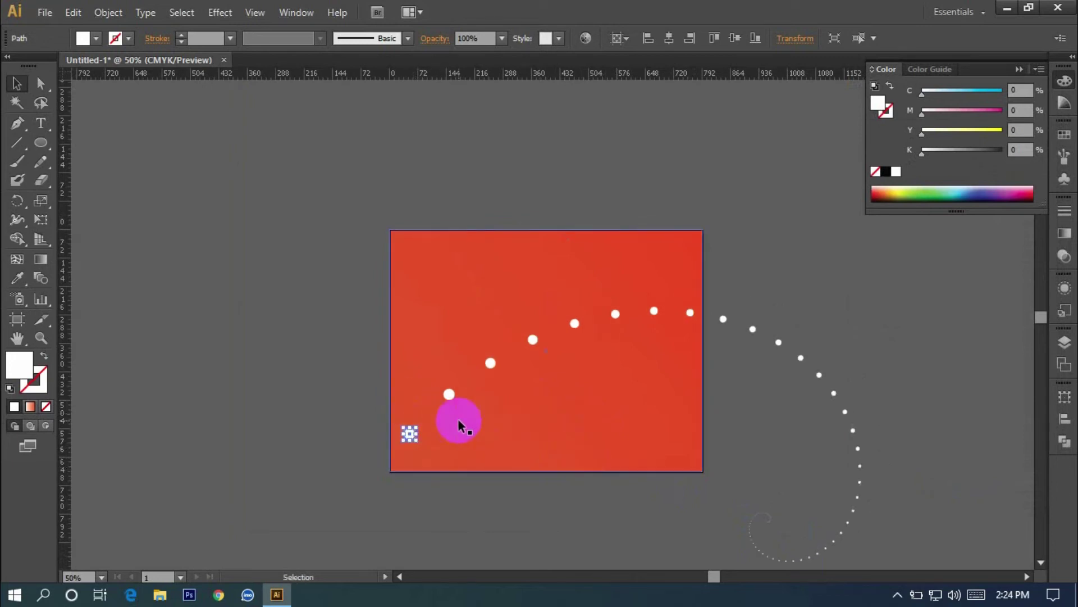
Add a second Transform effect instance to the circle via Apply New Effect
click(220, 12)
mouse_move(337, 141)
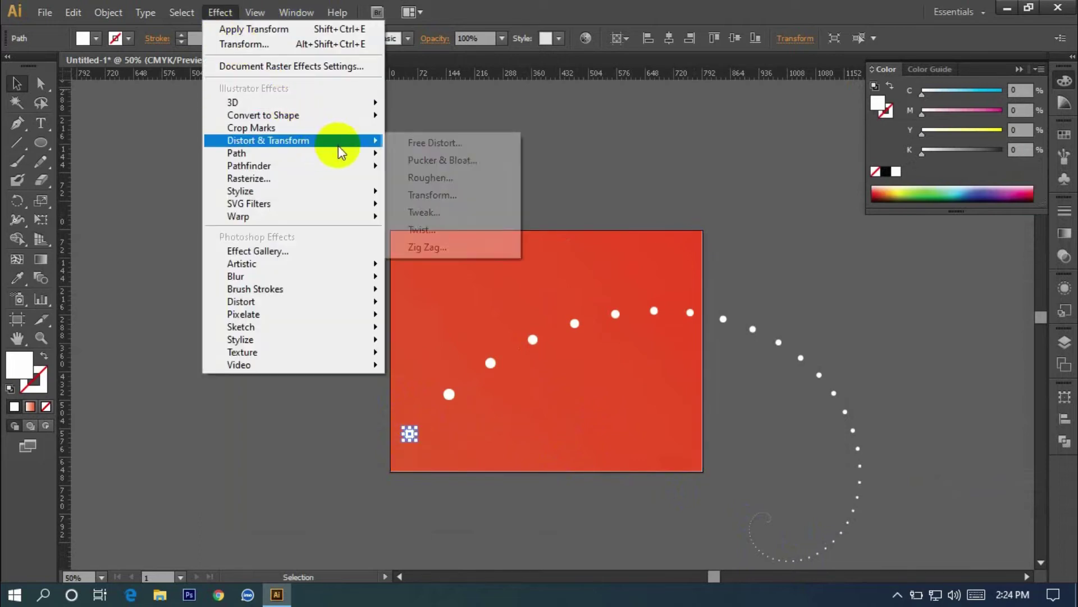
click(448, 195)
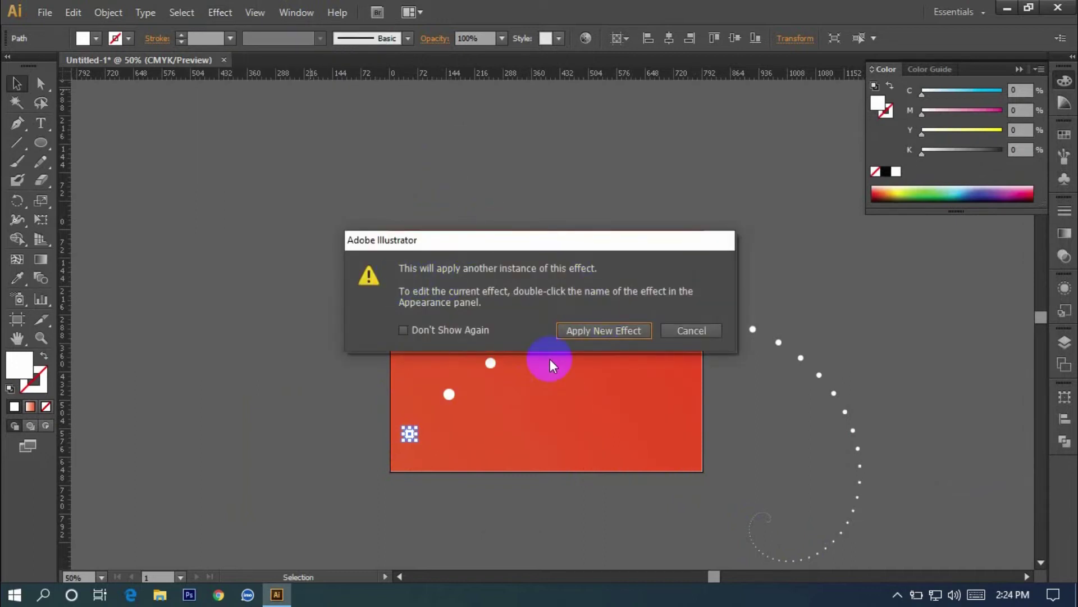
click(621, 331)
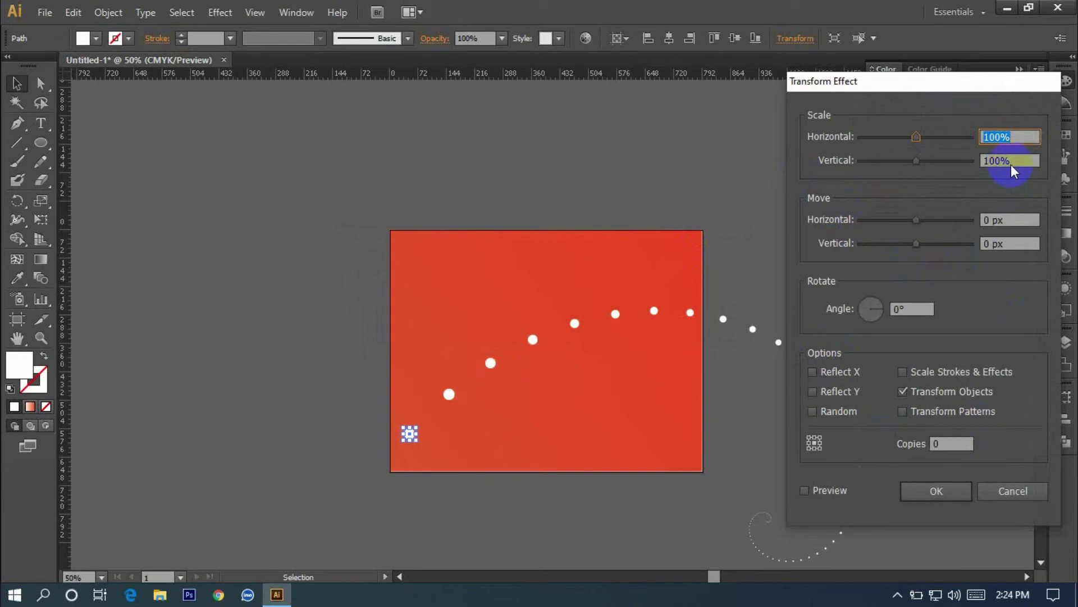
Enter 93% scale, 100/-100 px move, 350° angle and 250 copies
text(93)
drag(1026, 164, 943, 164)
text(9)
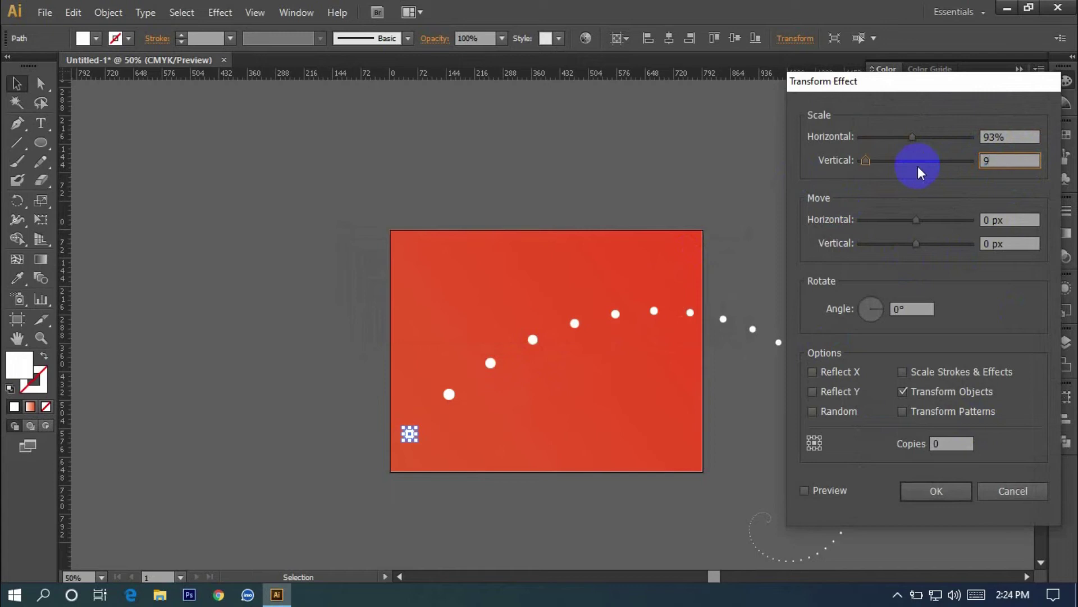
text(3)
drag(1018, 220, 910, 222)
text(100)
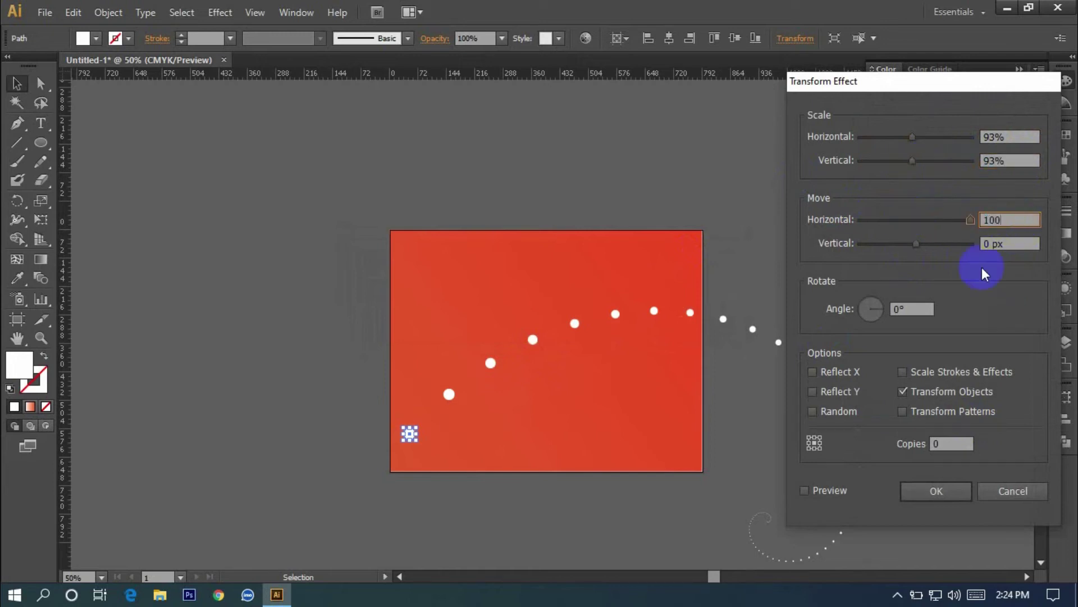
drag(1030, 243, 915, 251)
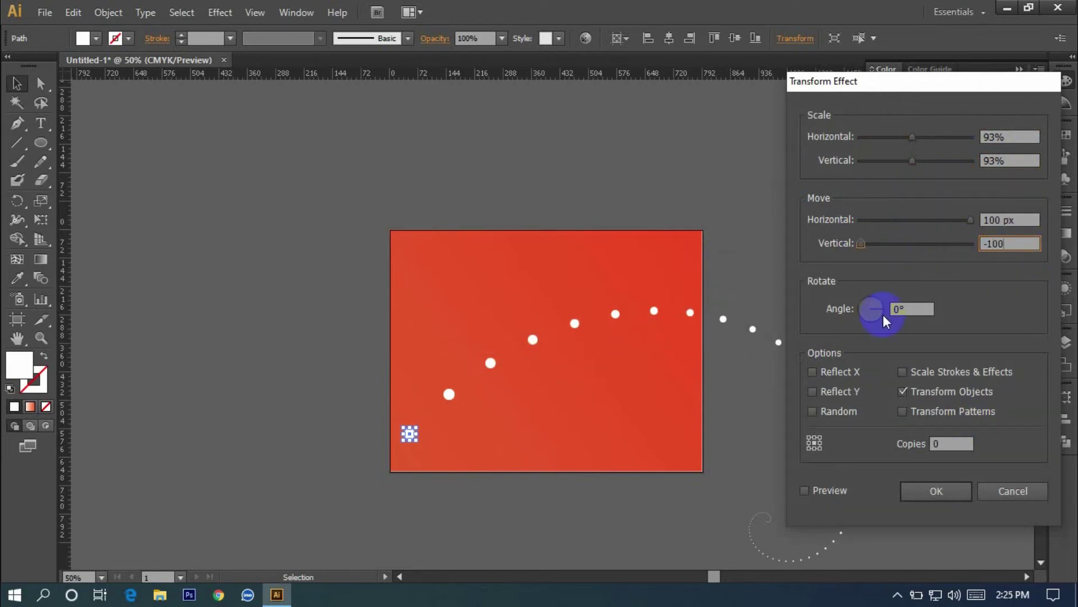
drag(922, 311, 849, 311)
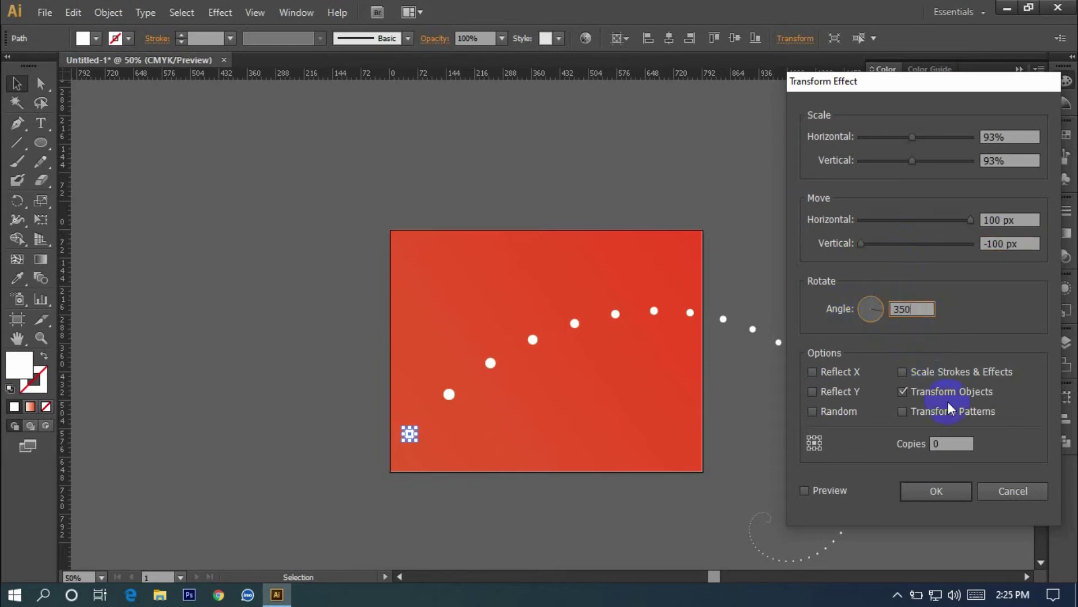
drag(949, 441, 922, 438)
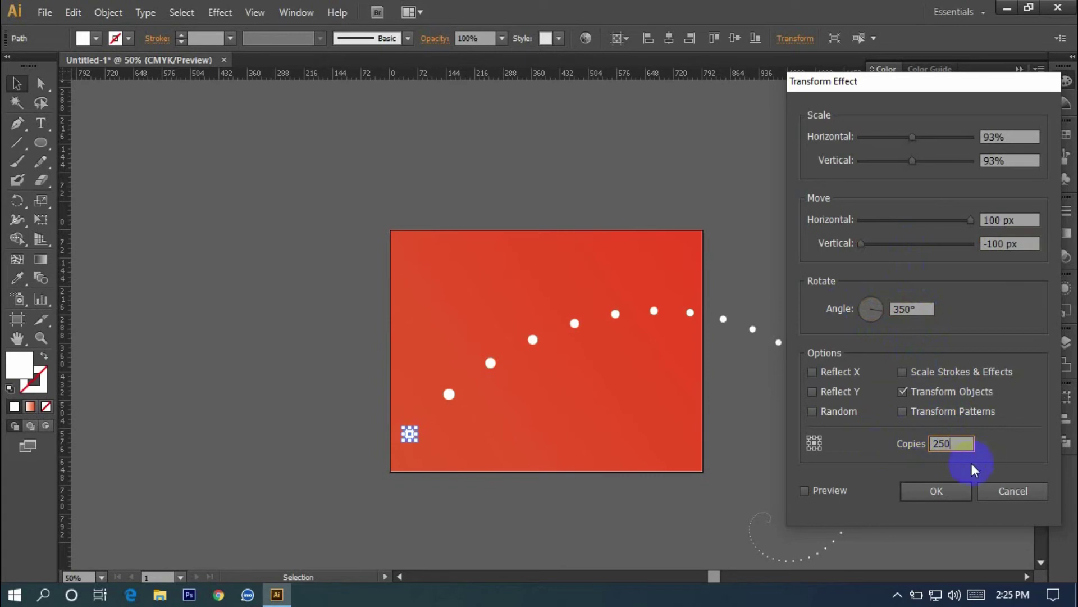
click(805, 492)
Apply the second effect, move the circle left, and expand the appearance into dots
click(957, 492)
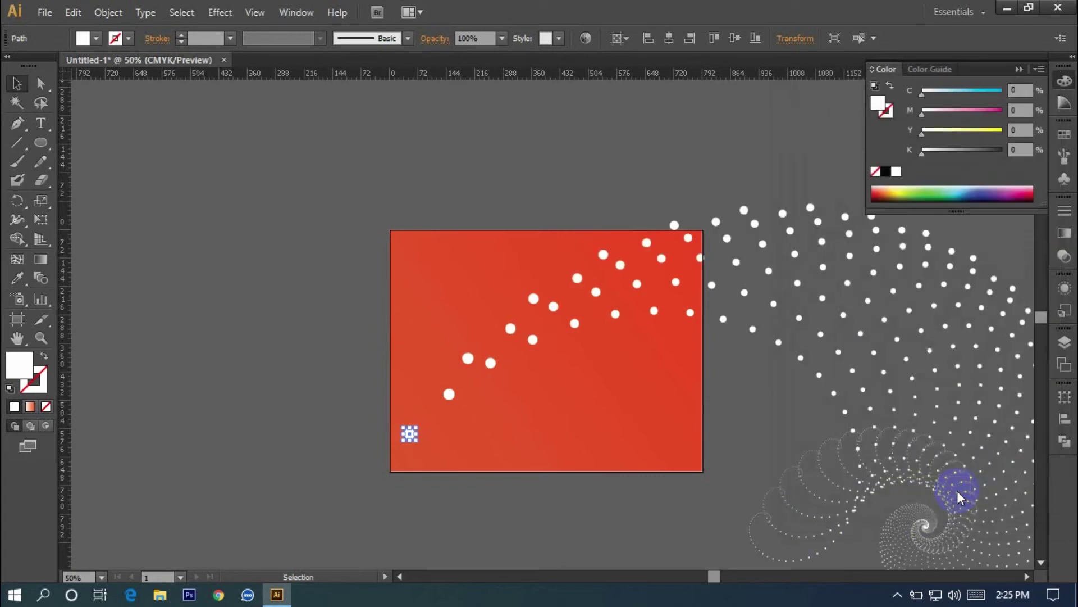
scroll(677, 370, down, 2)
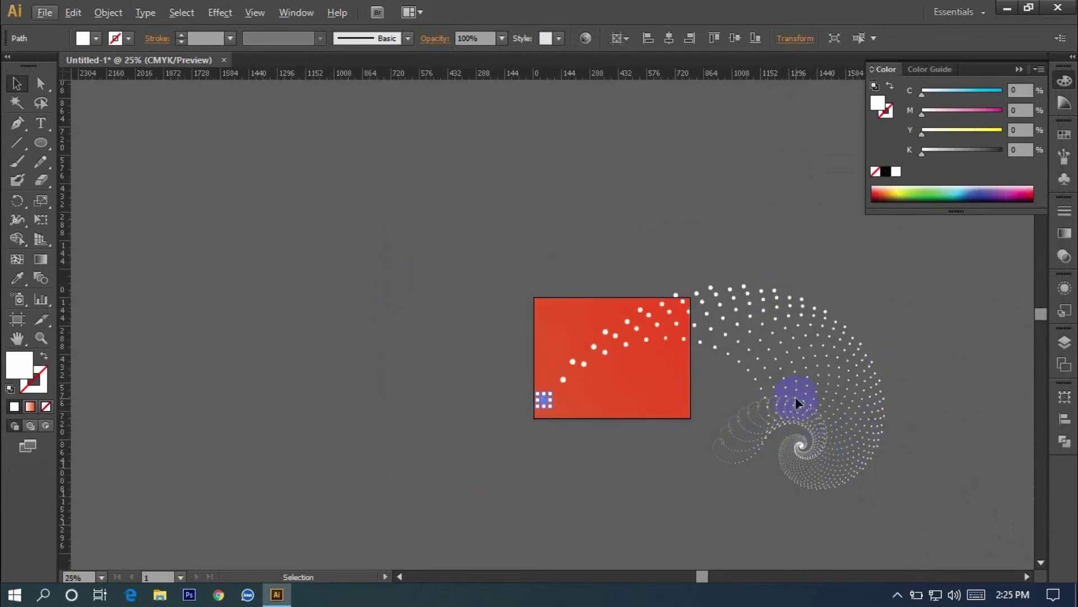
drag(544, 400, 387, 368)
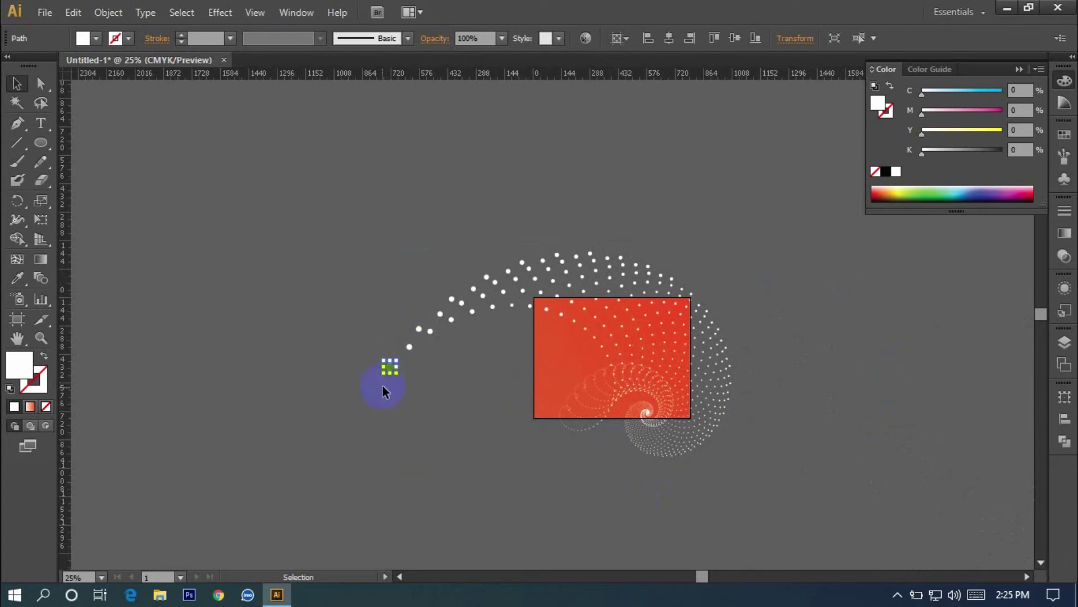
click(96, 12)
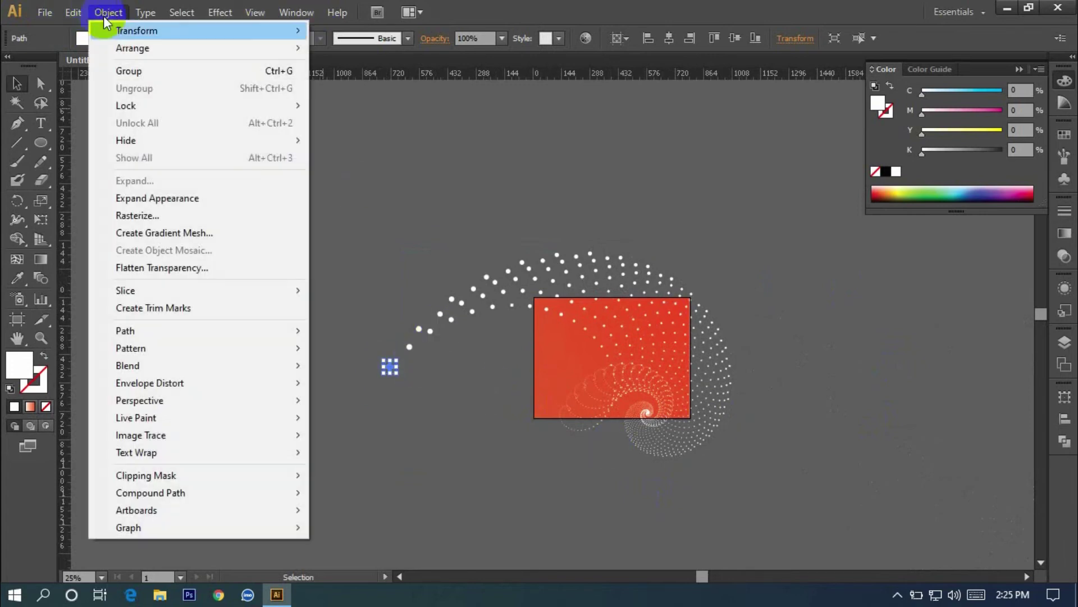
click(226, 199)
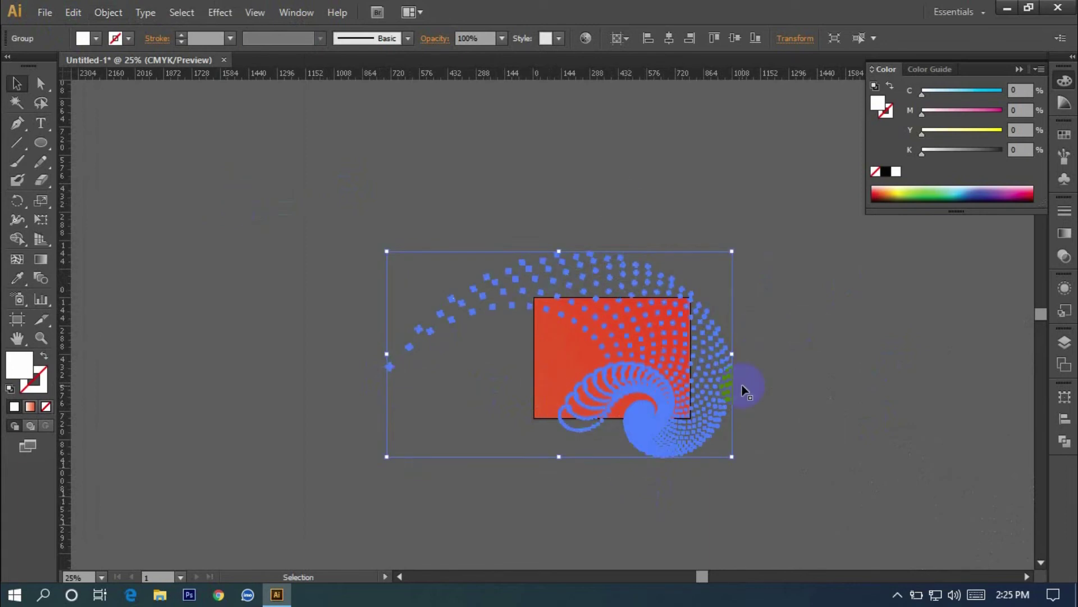
Group the dot spiral, scale it down, and place its centre over the lower-right artboard
click(803, 360)
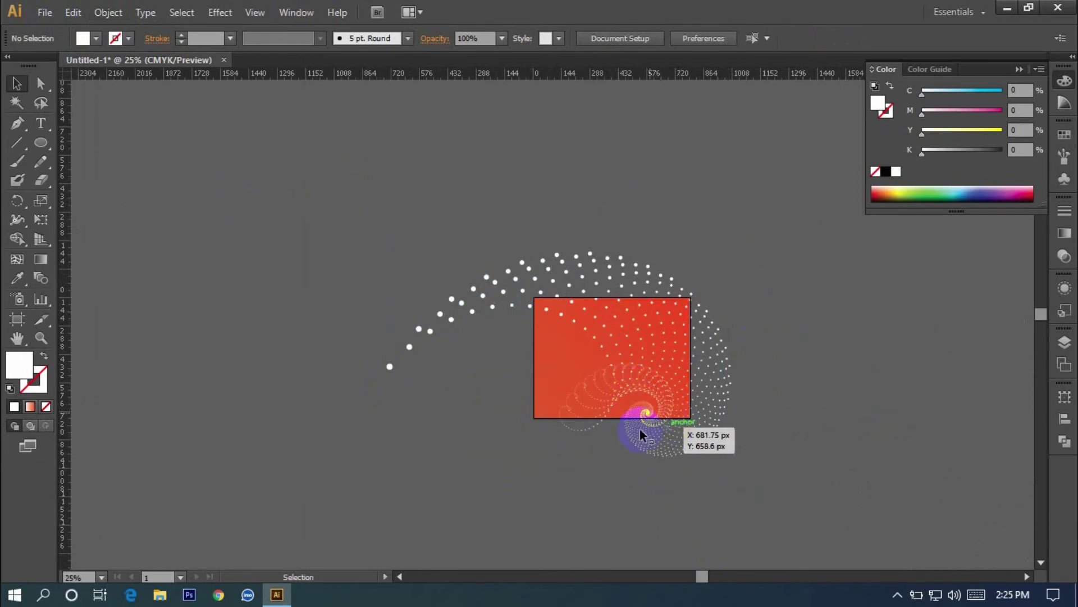
key(ctrl)
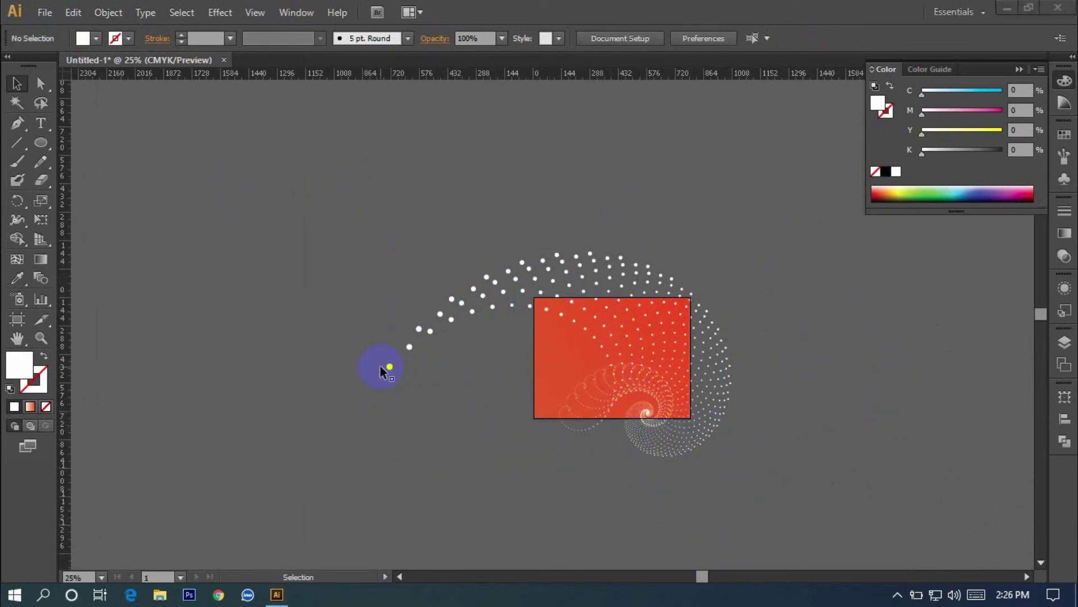
drag(349, 189, 808, 542)
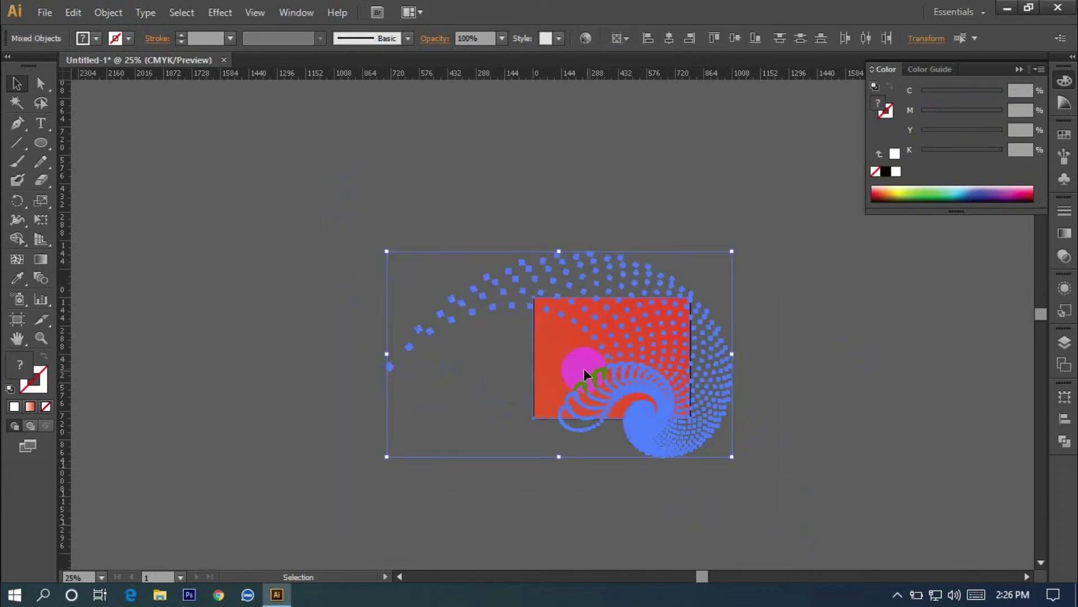
key(ctrl+g)
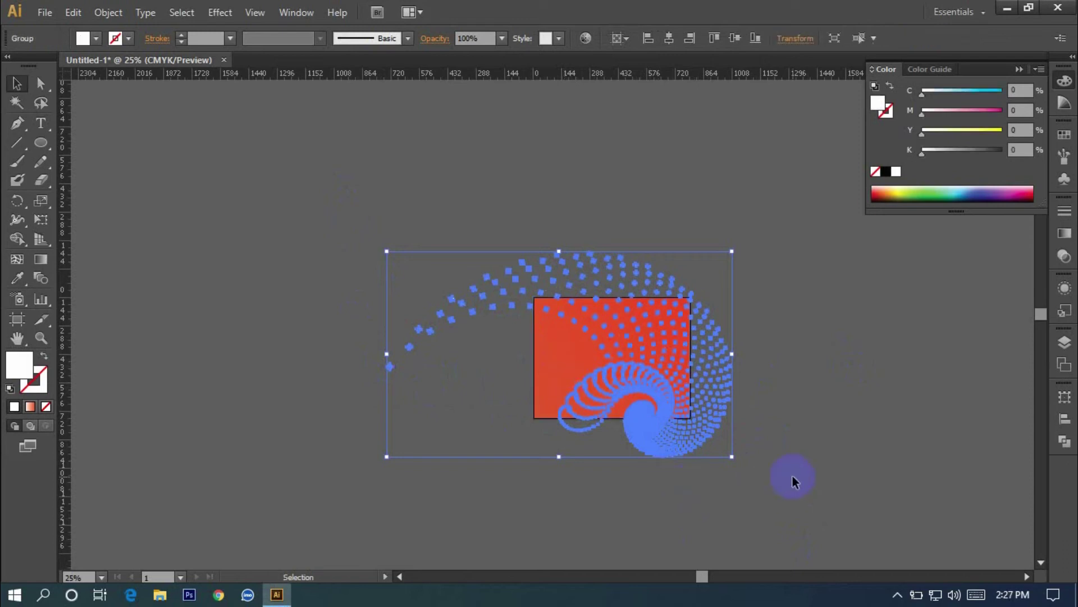
drag(731, 456, 701, 429)
drag(618, 371, 631, 381)
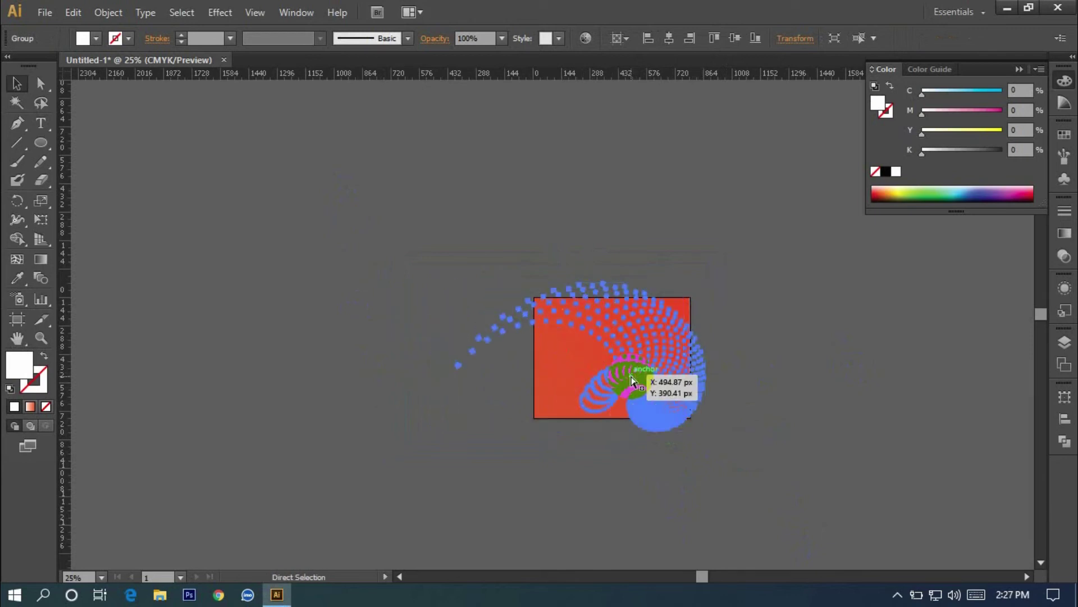
click(717, 316)
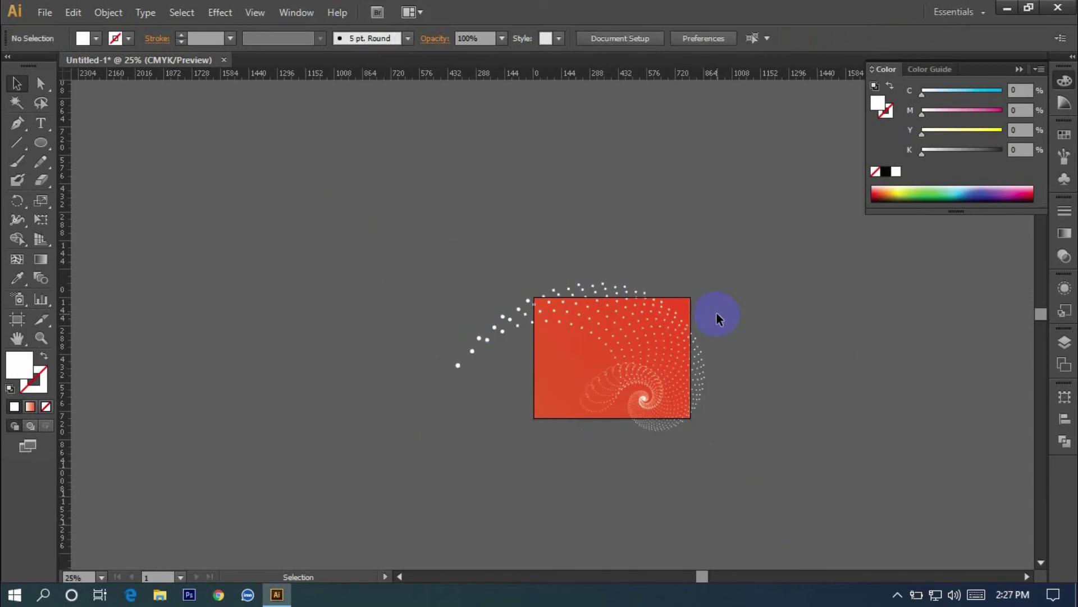
scroll(717, 316, up, 4)
drag(474, 414, 763, 251)
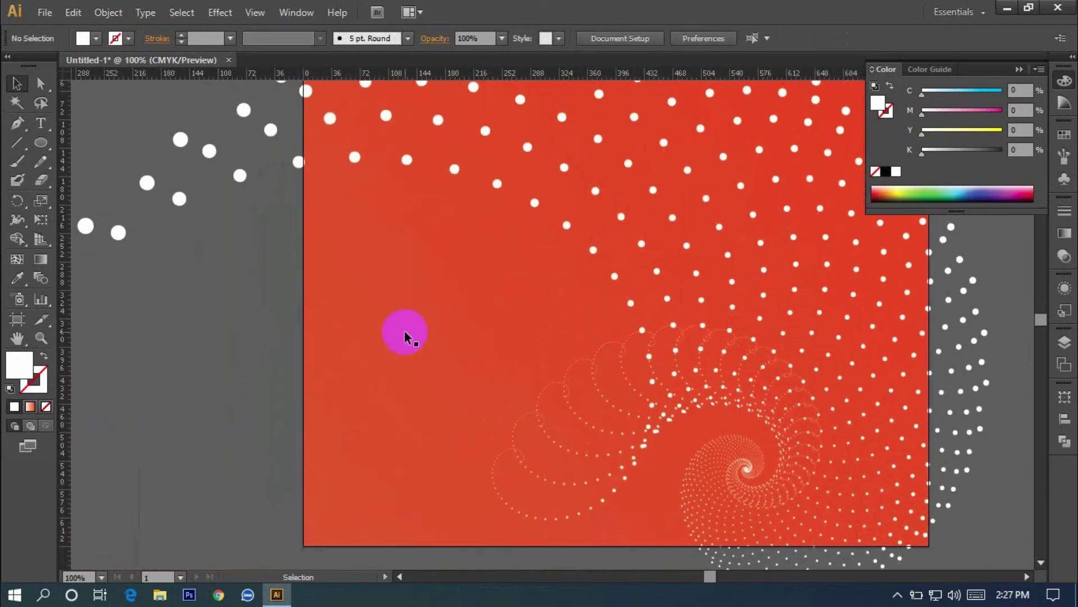
key(alt)
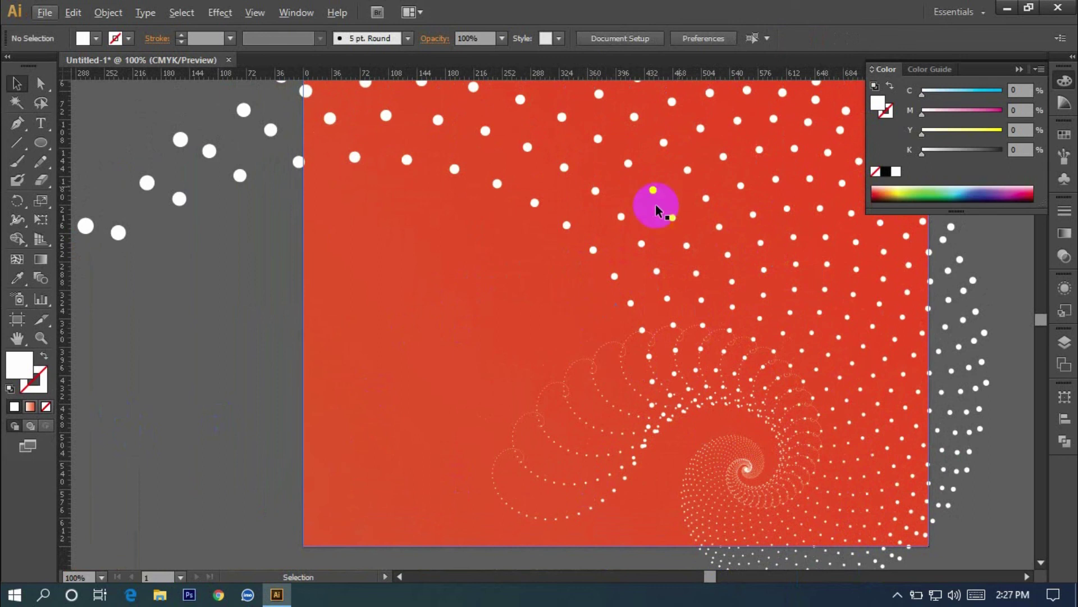
key(alt)
scroll(778, 313, down, 1)
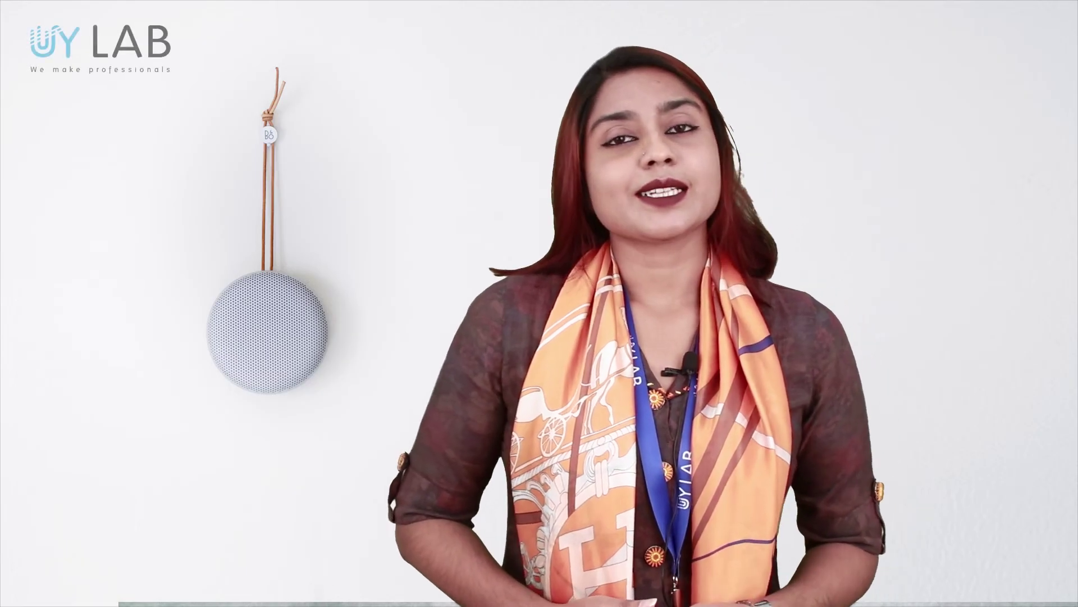